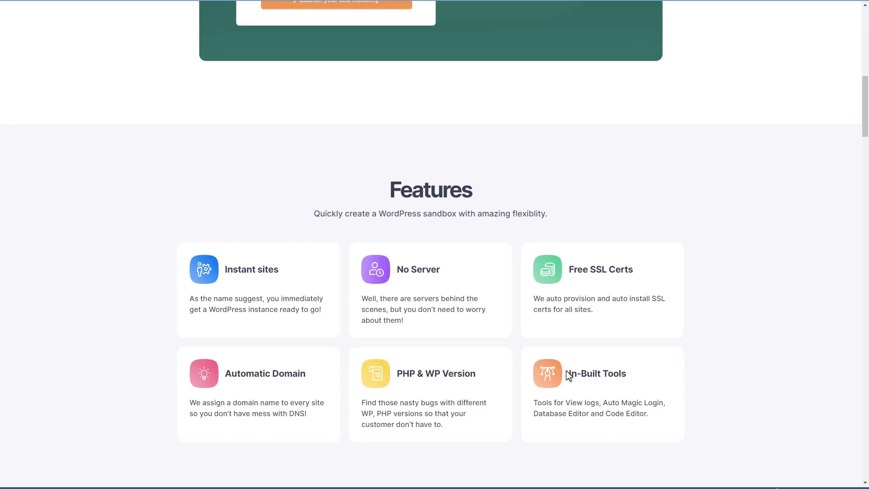
- Open the InstaWP pricing page and compare the features of the Free, Personal, Pro and Agency plans
{"action": "scroll", "coordinate": [569, 353], "scroll_direction": "up", "scroll_amount": 15}
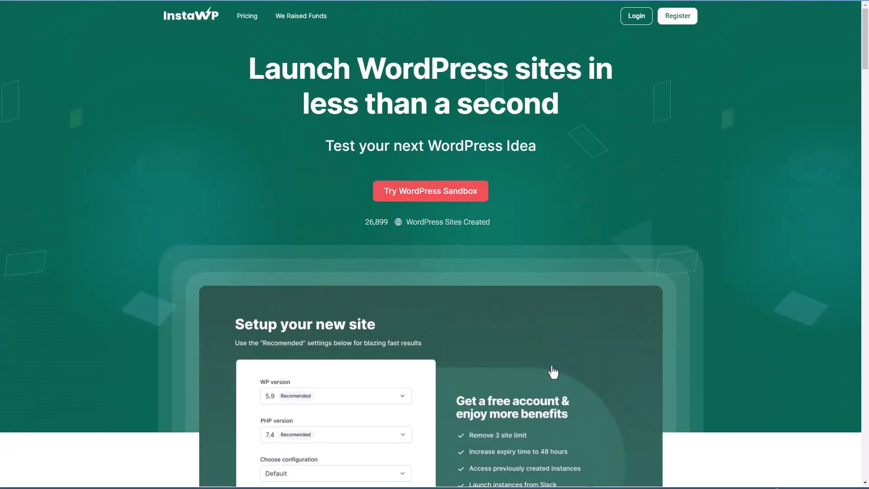
{"action": "left_click", "coordinate": [247, 22]}
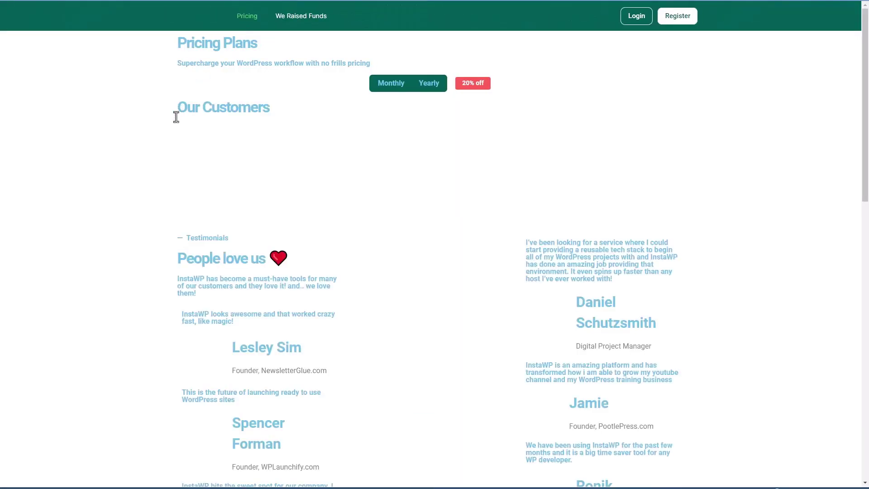
{"action": "scroll", "coordinate": [105, 217], "scroll_direction": "down", "scroll_amount": 1}
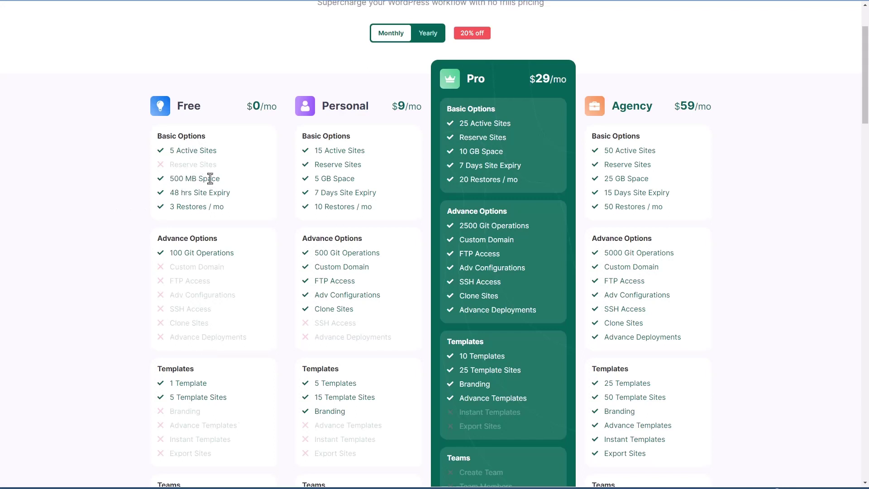
{"action": "scroll", "coordinate": [217, 316], "scroll_direction": "down", "scroll_amount": 2}
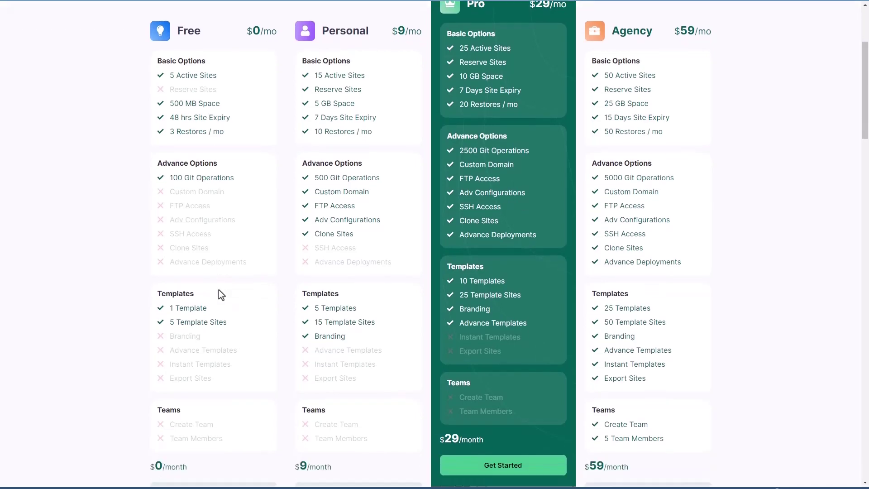
{"action": "scroll", "coordinate": [219, 290], "scroll_direction": "down", "scroll_amount": 1}
{"action": "scroll", "coordinate": [219, 289], "scroll_direction": "up", "scroll_amount": 1}
{"action": "scroll", "coordinate": [219, 289], "scroll_direction": "up", "scroll_amount": 3}
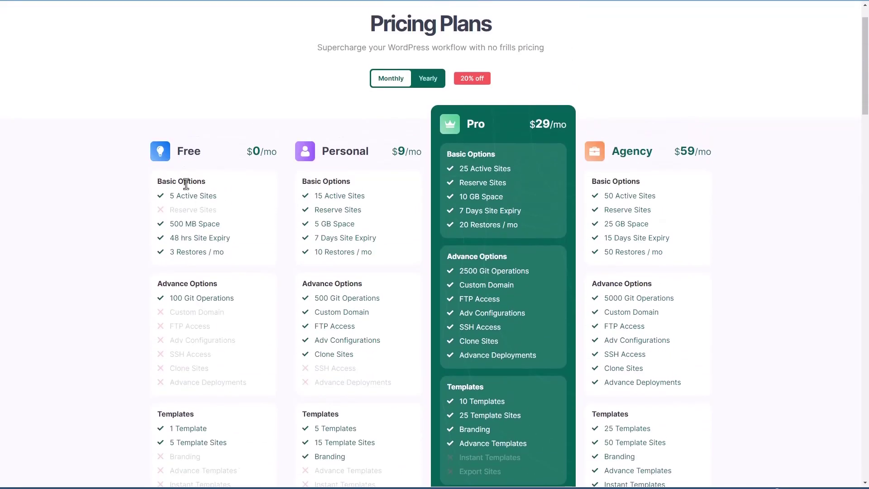
{"action": "scroll", "coordinate": [186, 184], "scroll_direction": "down", "scroll_amount": 2}
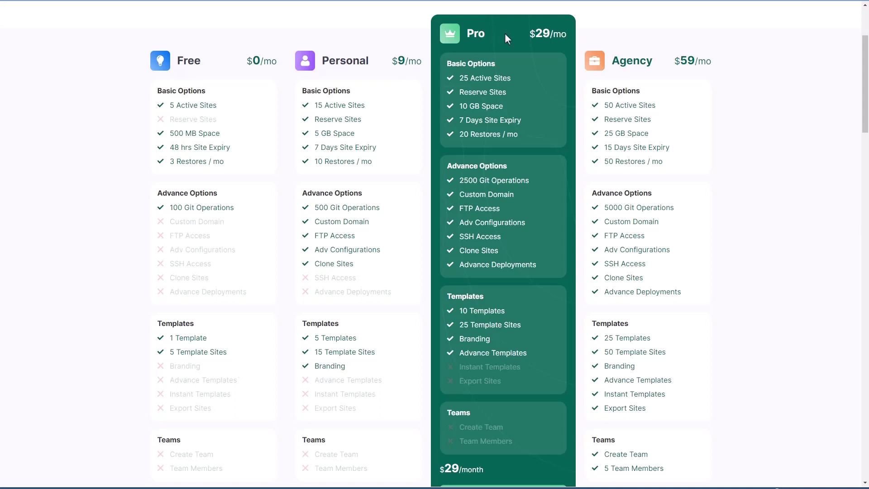
{"action": "scroll", "coordinate": [493, 36], "scroll_direction": "up", "scroll_amount": 3}
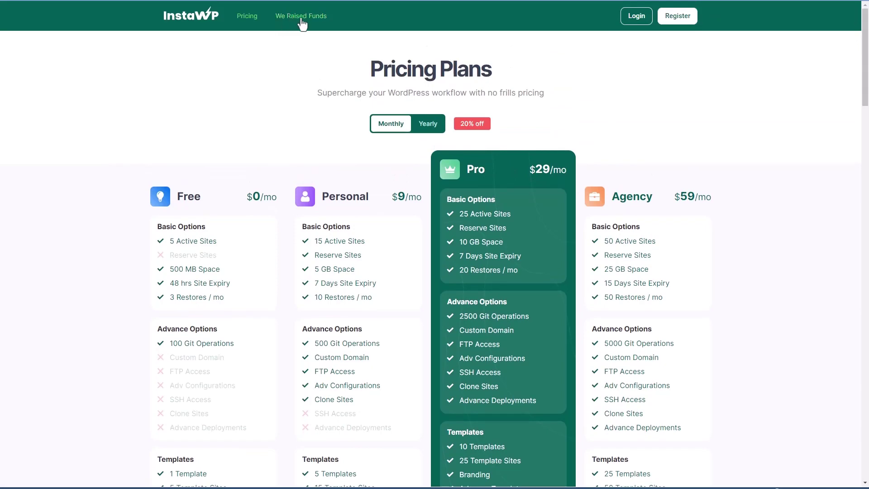
- Review the InstaWP deal on AppSumo, including its deal terms, plan price and included features
{"action": "left_click", "coordinate": [297, 18]}
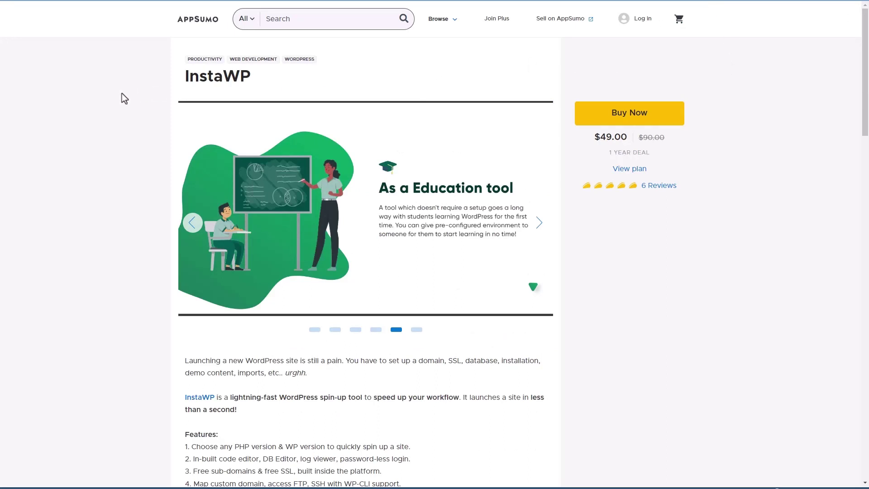
{"action": "scroll", "coordinate": [447, 135], "scroll_direction": "down", "scroll_amount": 8}
{"action": "scroll", "coordinate": [447, 134], "scroll_direction": "down", "scroll_amount": 9}
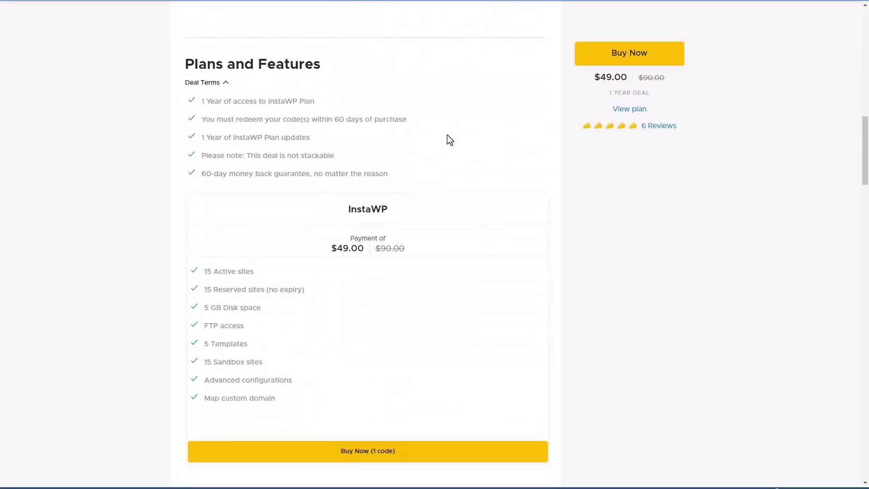
{"action": "scroll", "coordinate": [447, 135], "scroll_direction": "down", "scroll_amount": 1}
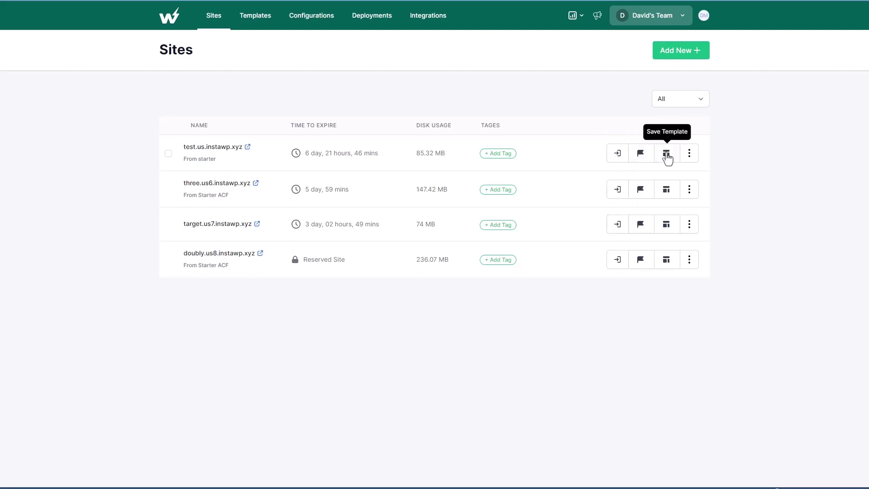
- View the common and advanced options available for the test.us.instawp.xyz site, then dismiss them
{"action": "left_click", "coordinate": [690, 154]}
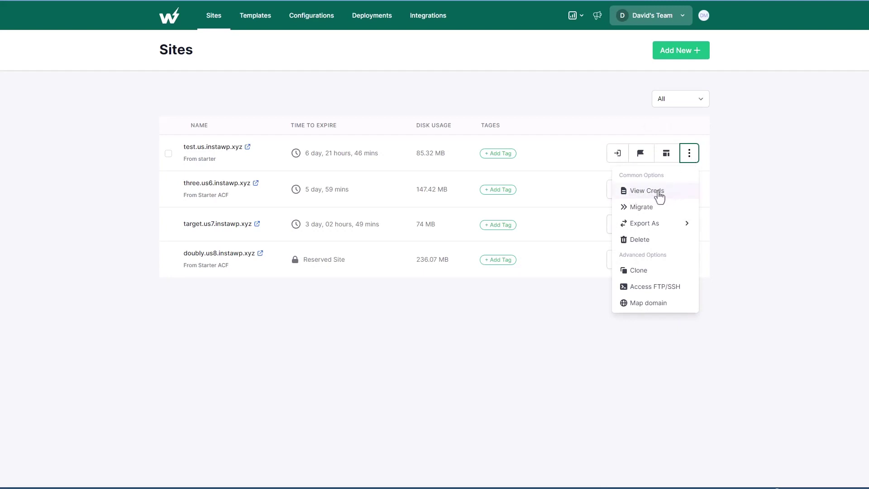
{"action": "mouse_move", "coordinate": [661, 224]}
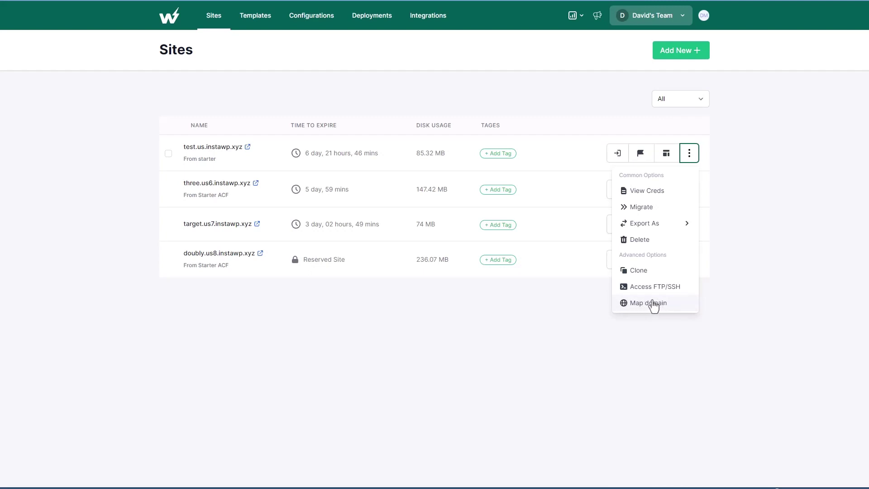
{"action": "left_click", "coordinate": [287, 240]}
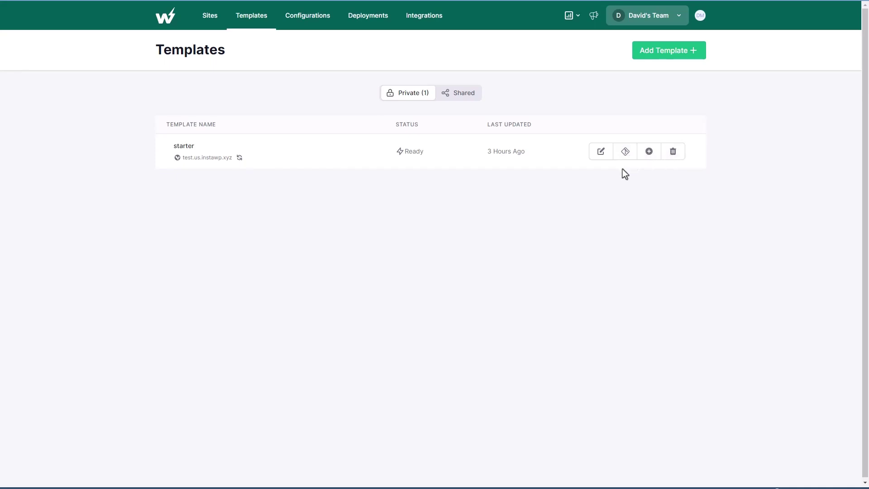
- Temporarily enable sharing on the starter template to review its sharing options, then disable it and leave without updating
{"action": "left_click", "coordinate": [601, 154]}
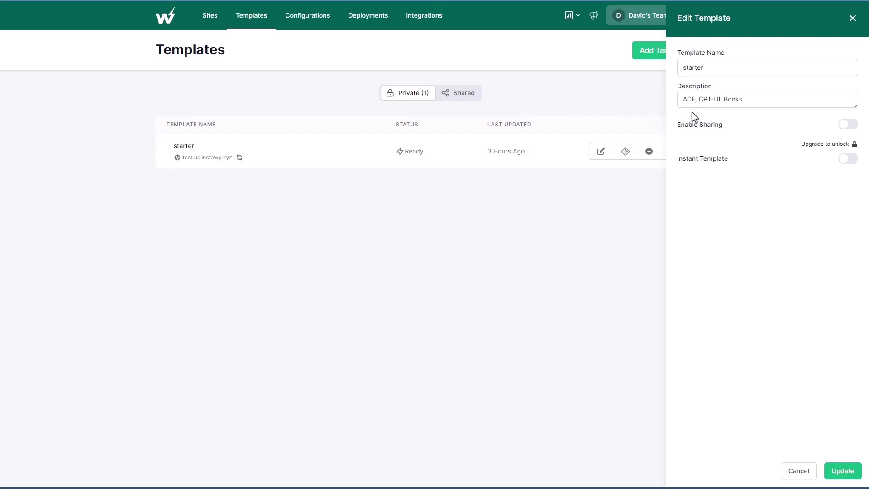
{"action": "left_click", "coordinate": [854, 130]}
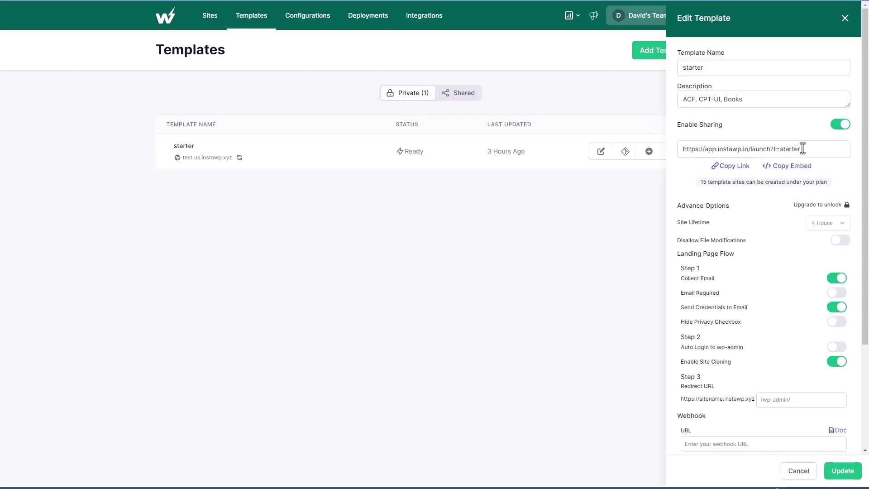
{"action": "left_click", "coordinate": [835, 125]}
{"action": "left_click", "coordinate": [852, 19]}
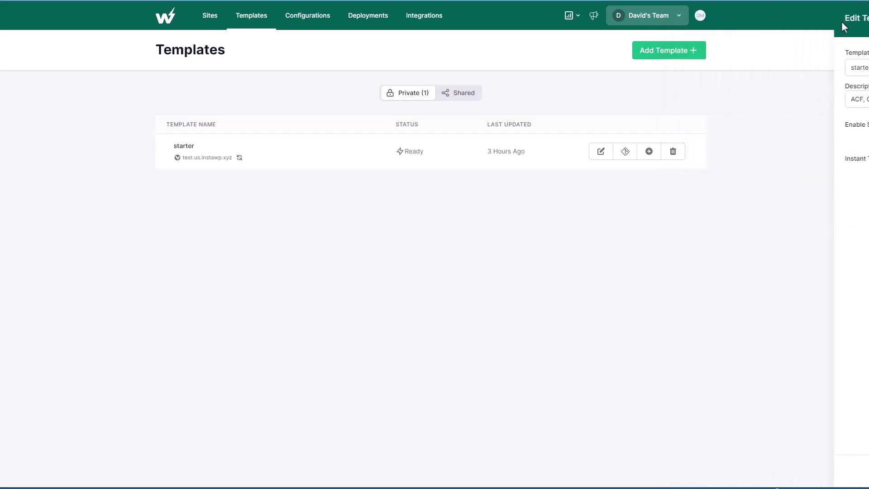
- Review the default configuration's PHP and WordPress settings and its available WordPress and PHP versions
{"action": "left_click", "coordinate": [312, 18]}
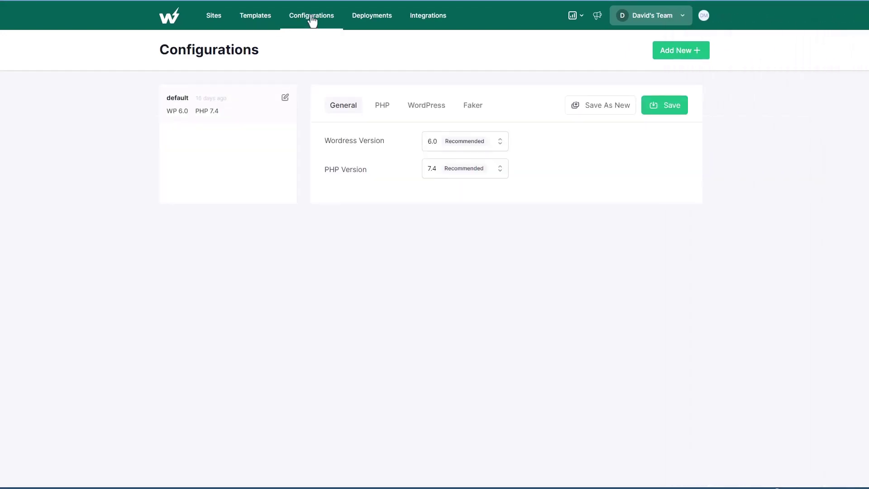
{"action": "left_click", "coordinate": [383, 108]}
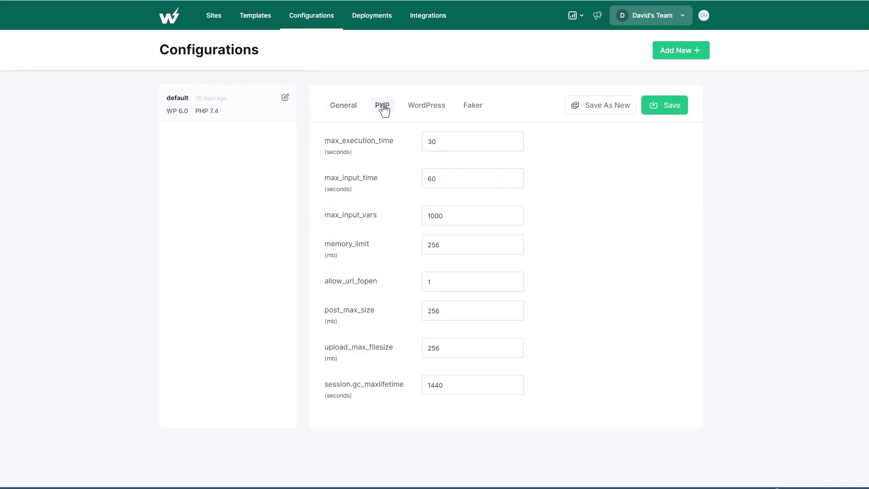
{"action": "left_click", "coordinate": [425, 113]}
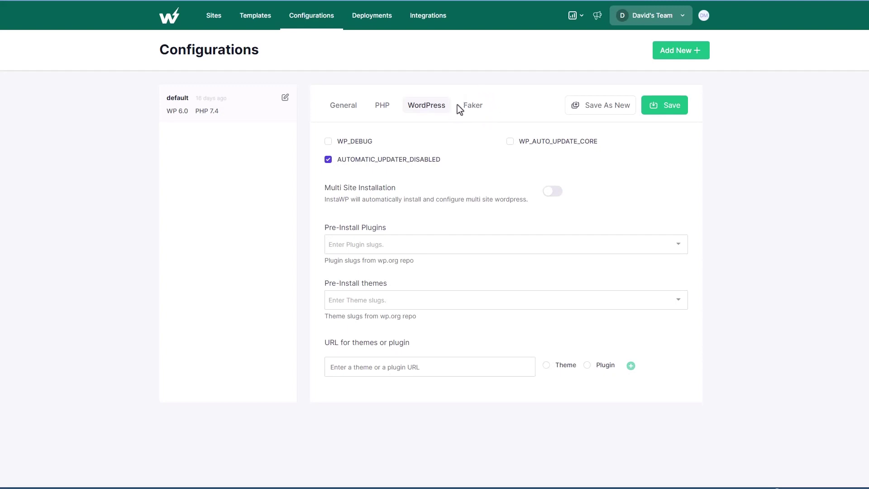
{"action": "left_click", "coordinate": [337, 107]}
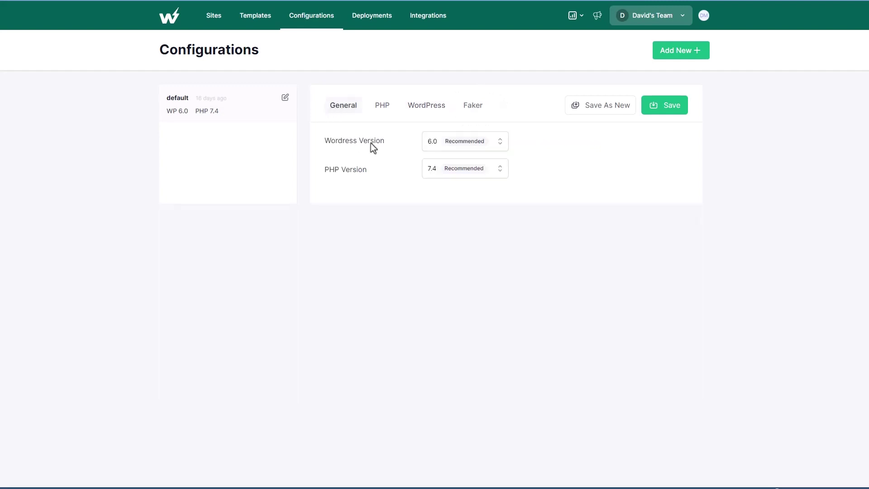
{"action": "left_click", "coordinate": [437, 142]}
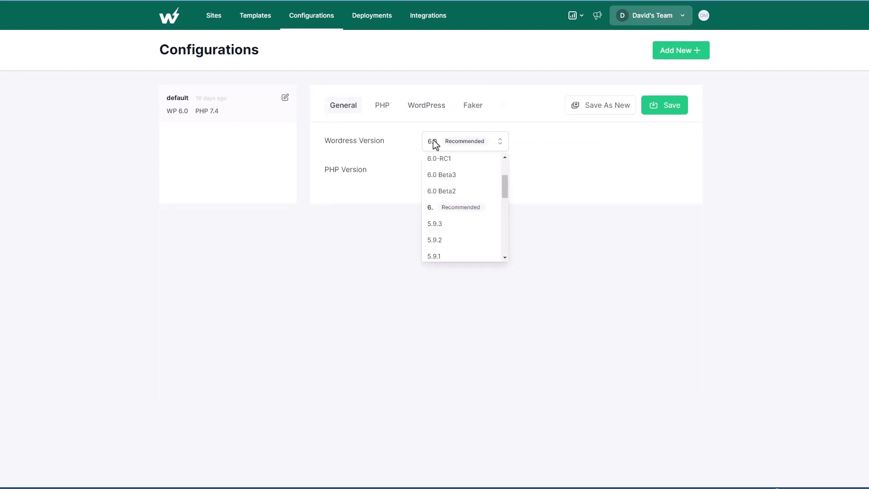
{"action": "left_click", "coordinate": [411, 126]}
{"action": "left_click", "coordinate": [429, 168]}
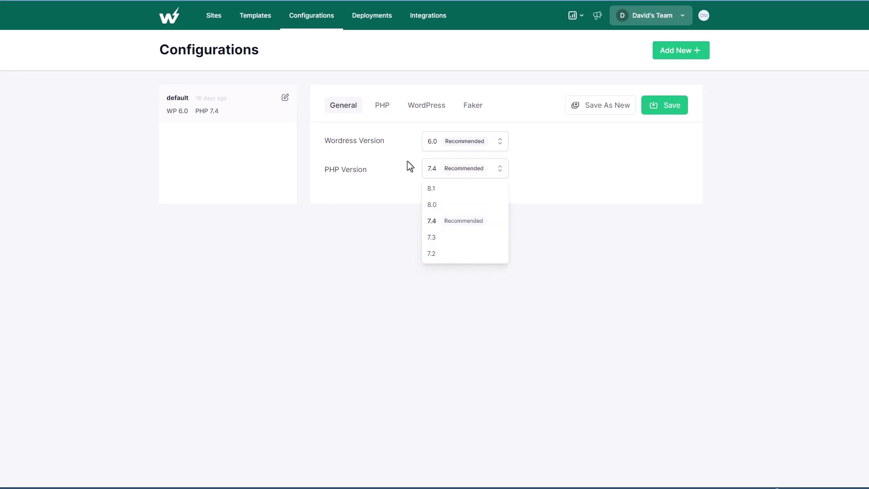
{"action": "left_click", "coordinate": [407, 161]}
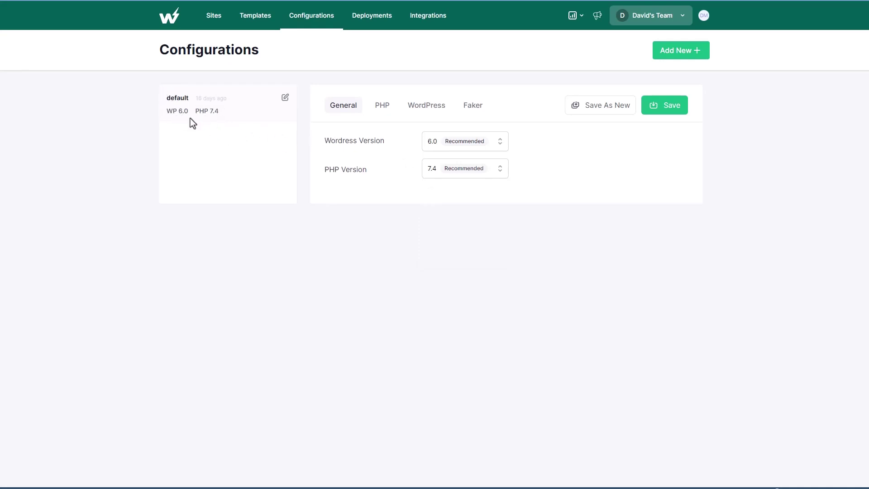
- Inspect the form for adding a Git repository under Deployments and cancel it
{"action": "left_click", "coordinate": [371, 17]}
{"action": "left_click", "coordinate": [662, 52]}
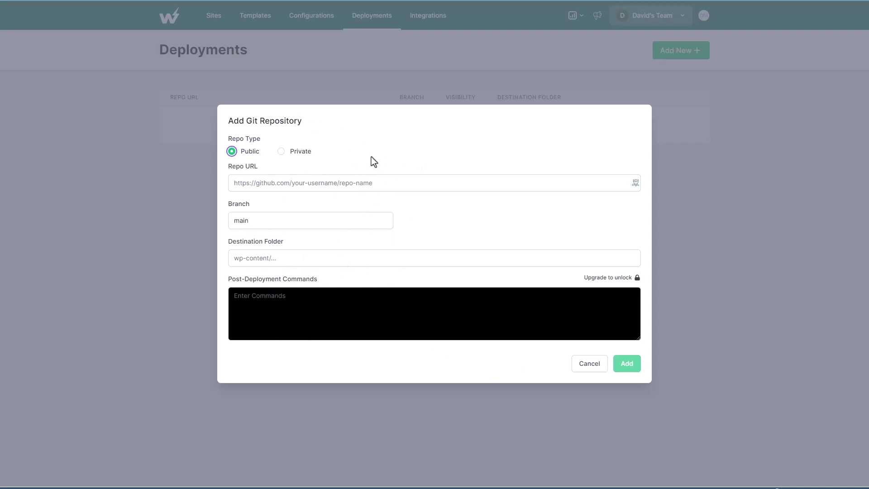
{"action": "left_click", "coordinate": [587, 365]}
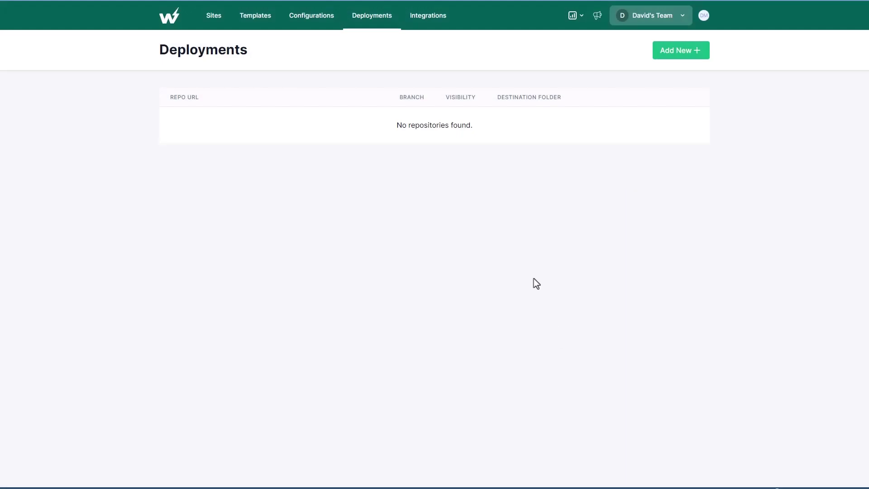
- View the available integrations, then check the usage and account options
{"action": "left_click", "coordinate": [423, 25]}
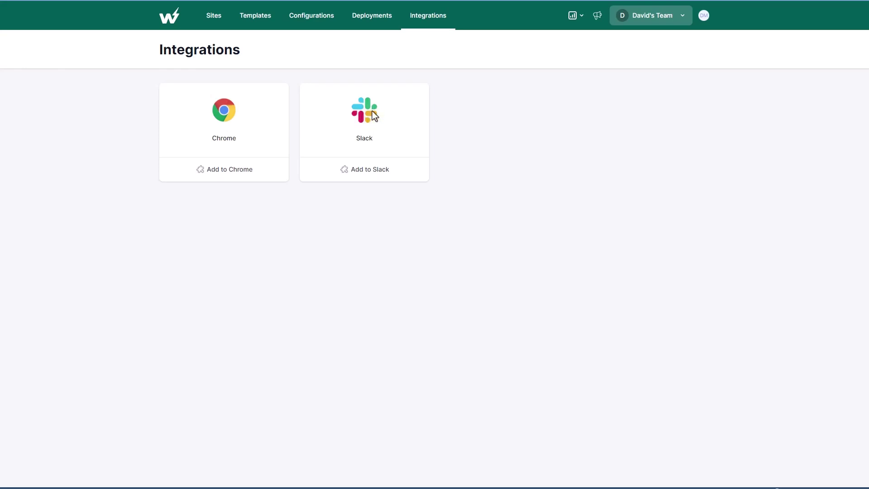
{"action": "left_click", "coordinate": [578, 17]}
{"action": "left_click", "coordinate": [704, 19]}
- Create a temporary site from scratch named "new" with WordPress 6.0, PHP 7.4 and the default configuration
{"action": "left_click", "coordinate": [212, 16]}
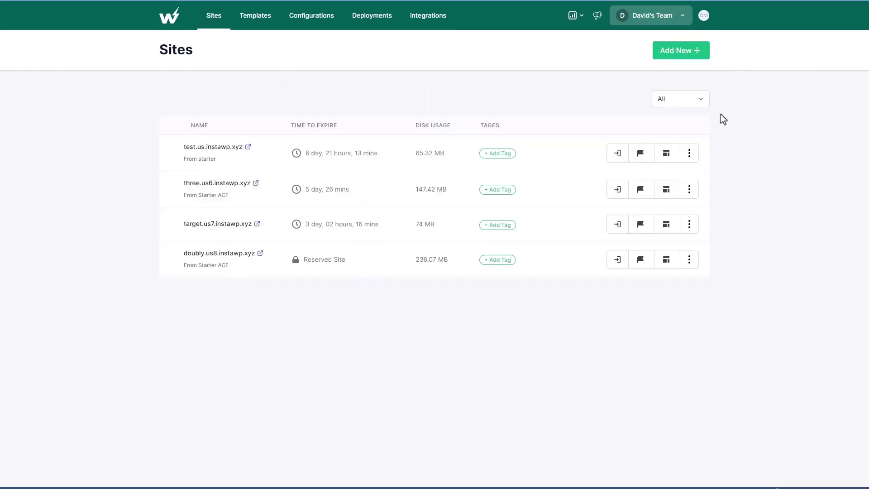
{"action": "left_click", "coordinate": [676, 55]}
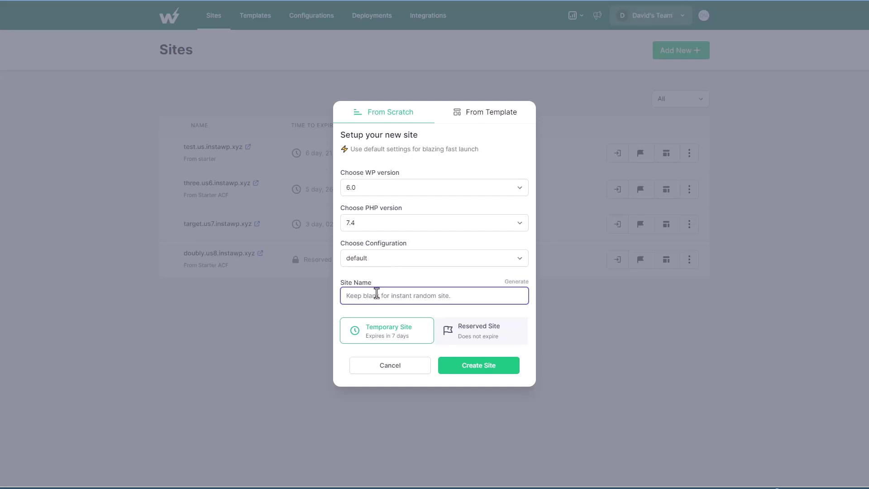
{"action": "type", "text": "new"}
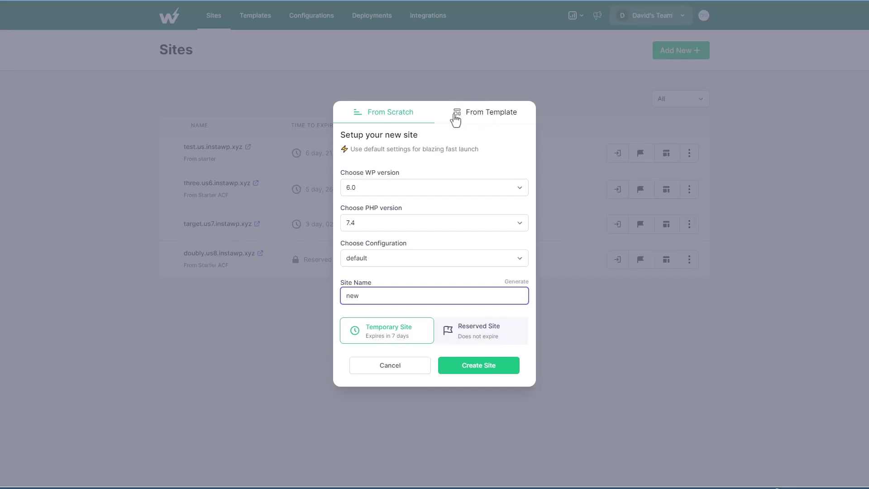
{"action": "left_click", "coordinate": [477, 370]}
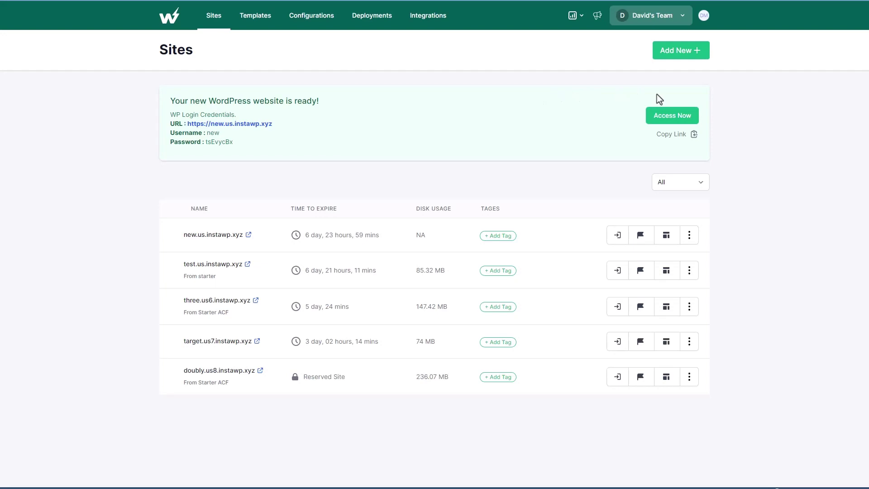
- Access the new site's WordPress admin and go to its installed plugins
{"action": "left_click", "coordinate": [666, 119]}
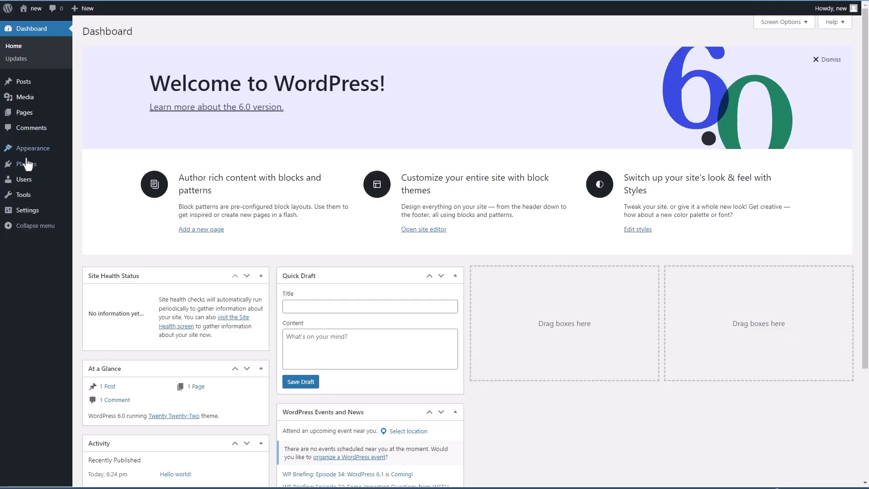
{"action": "mouse_move", "coordinate": [27, 164]}
{"action": "left_click", "coordinate": [54, 163]}
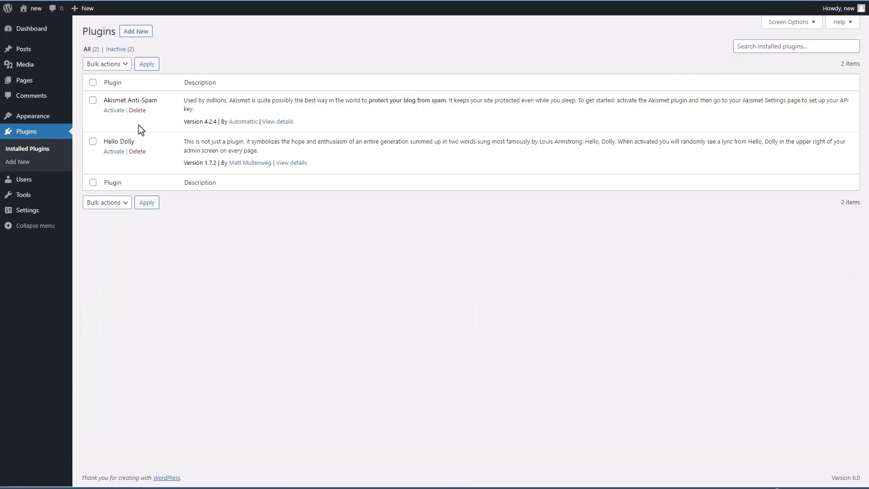
- Bulk delete the Akismet Anti-Spam and Hello Dolly plugins and confirm the deletion
{"action": "left_click", "coordinate": [92, 83]}
{"action": "left_click", "coordinate": [104, 64]}
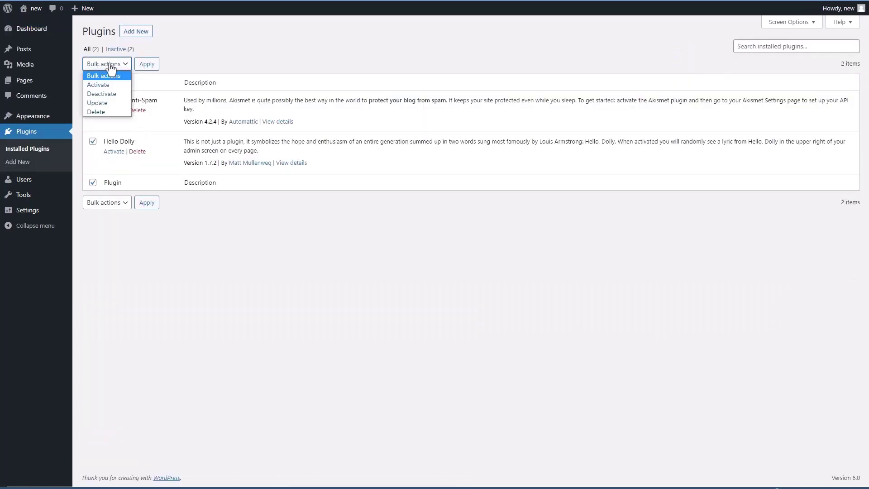
{"action": "left_click", "coordinate": [97, 112]}
{"action": "left_click", "coordinate": [147, 67]}
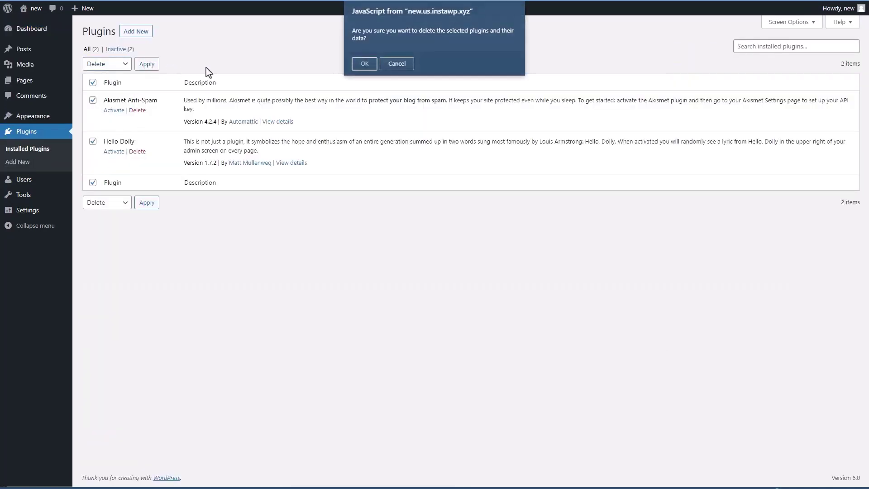
{"action": "left_click", "coordinate": [361, 68]}
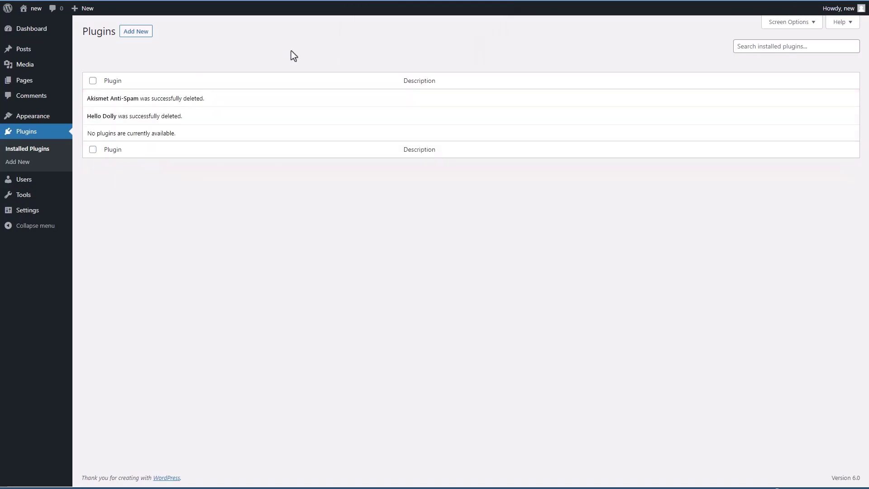
- Delete the inactive Twenty Twenty and Twenty Twenty-One themes from the site, confirming each deletion
{"action": "left_click", "coordinate": [33, 116]}
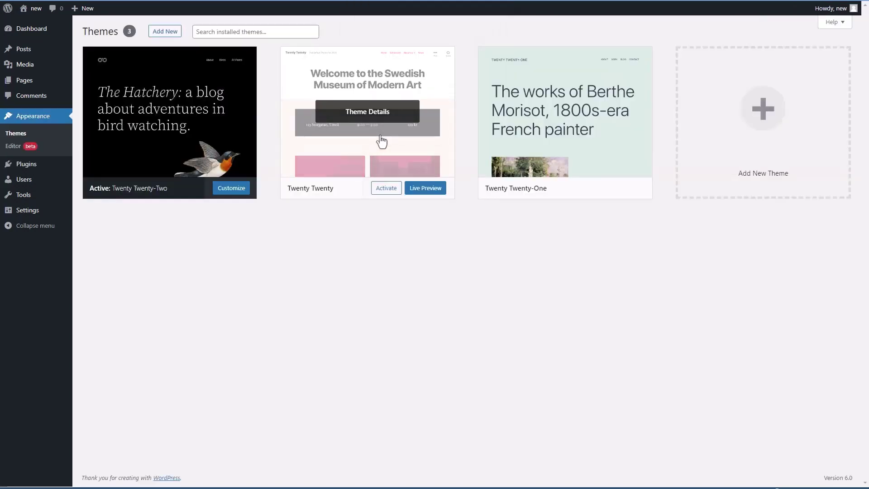
{"action": "left_click", "coordinate": [383, 140]}
{"action": "left_click", "coordinate": [778, 461]}
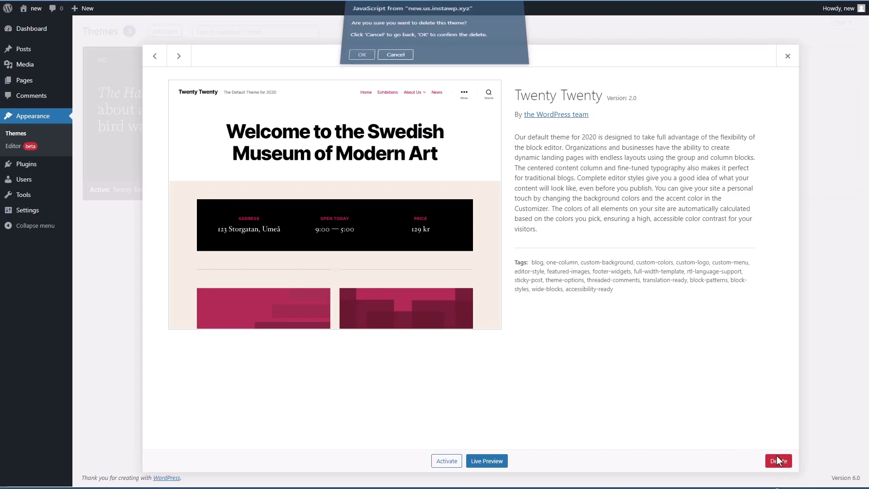
{"action": "left_click", "coordinate": [365, 70]}
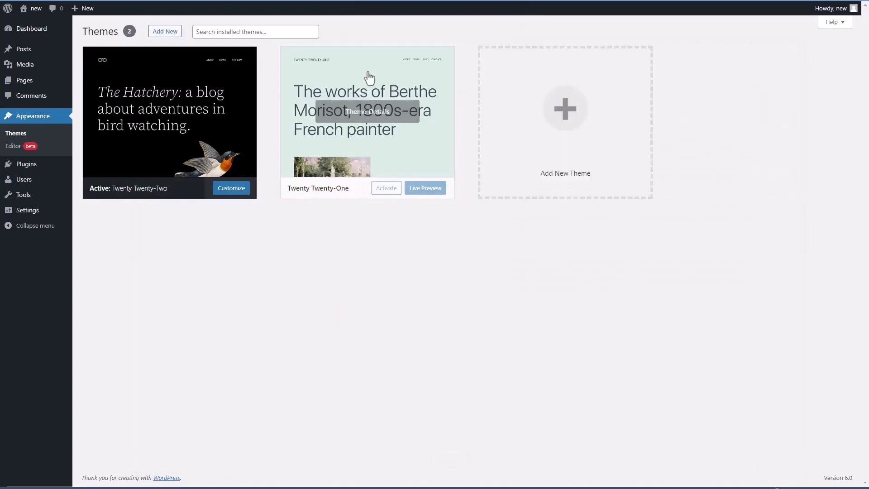
{"action": "left_click", "coordinate": [369, 76]}
{"action": "left_click", "coordinate": [774, 463]}
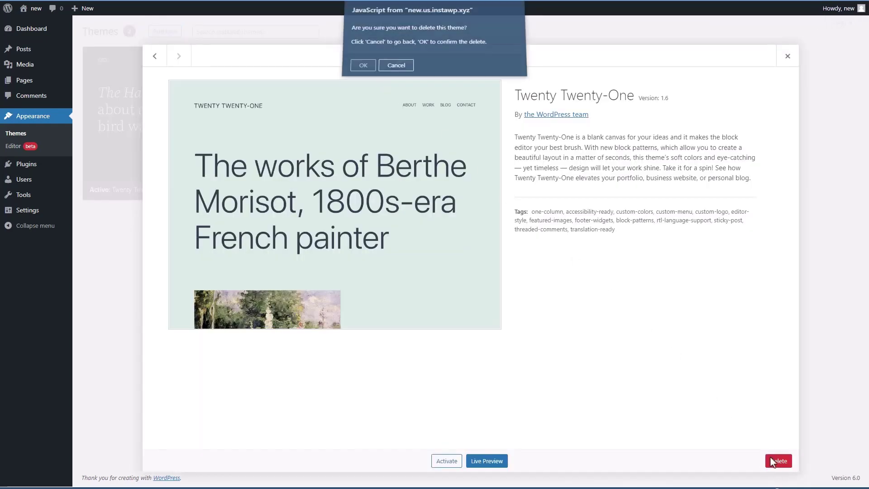
{"action": "left_click", "coordinate": [365, 69]}
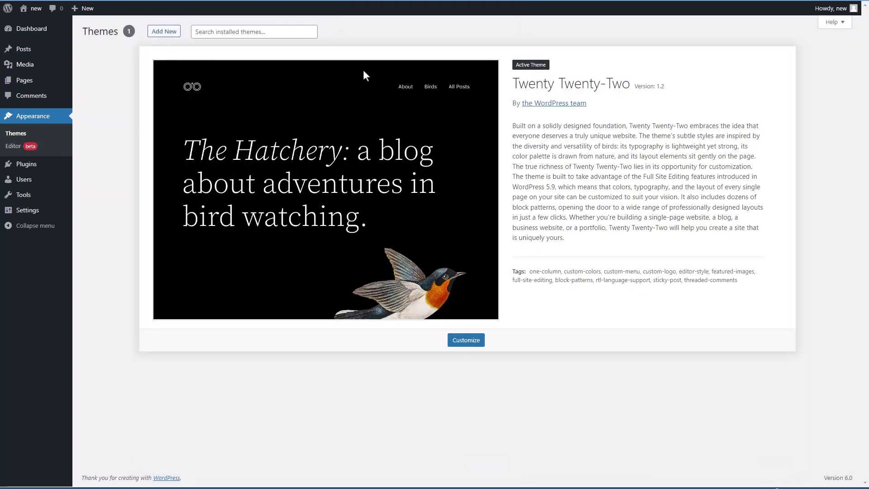
- Search the plugin directory for "all in one wp migration", then install and activate All-in-One WP Migration
{"action": "left_click", "coordinate": [91, 180]}
{"action": "left_click", "coordinate": [732, 58]}
{"action": "type", "text": "all in one wp"}
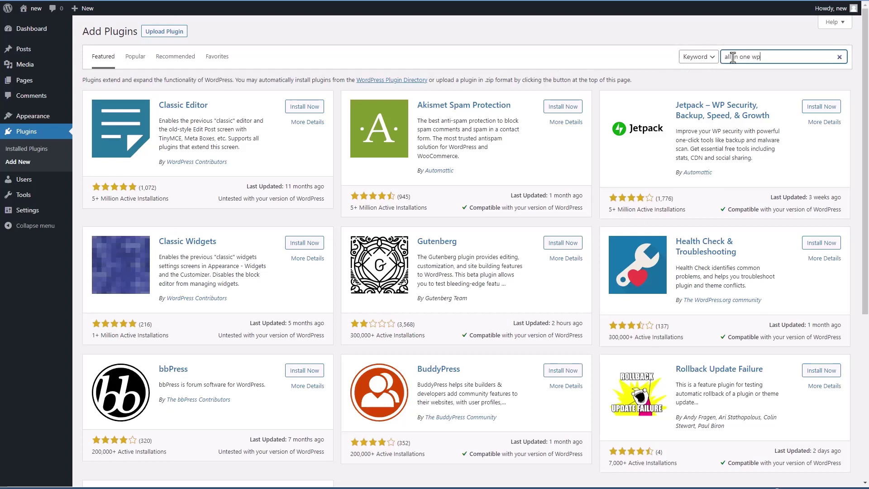
{"action": "type", "text": " migration"}
{"action": "left_click", "coordinate": [299, 109]}
{"action": "left_click", "coordinate": [297, 110]}
- Import a site backup file with All-in-One WP Migration, accepting that it overwrites the existing website, and finish the import
{"action": "mouse_move", "coordinate": [43, 215]}
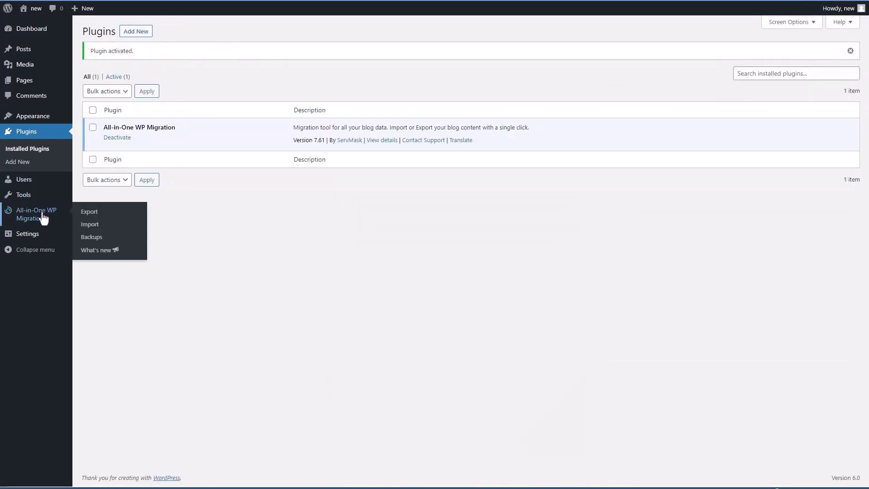
{"action": "left_click", "coordinate": [90, 225]}
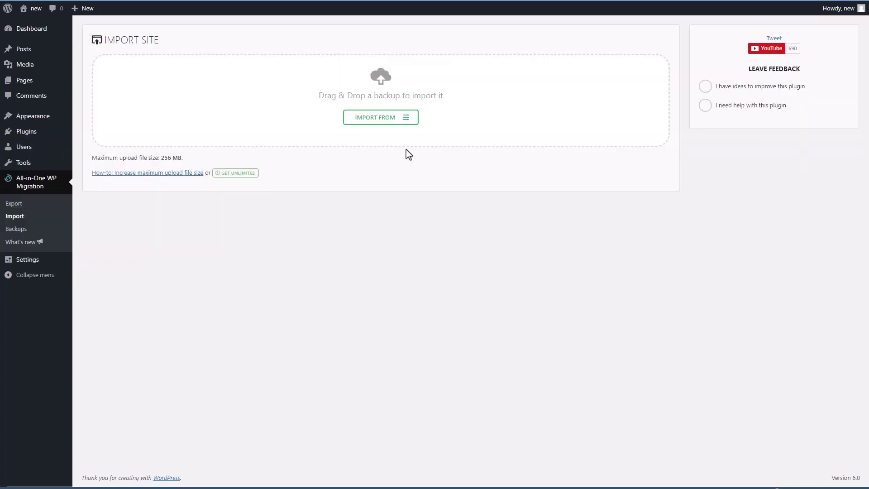
{"action": "left_click", "coordinate": [407, 121]}
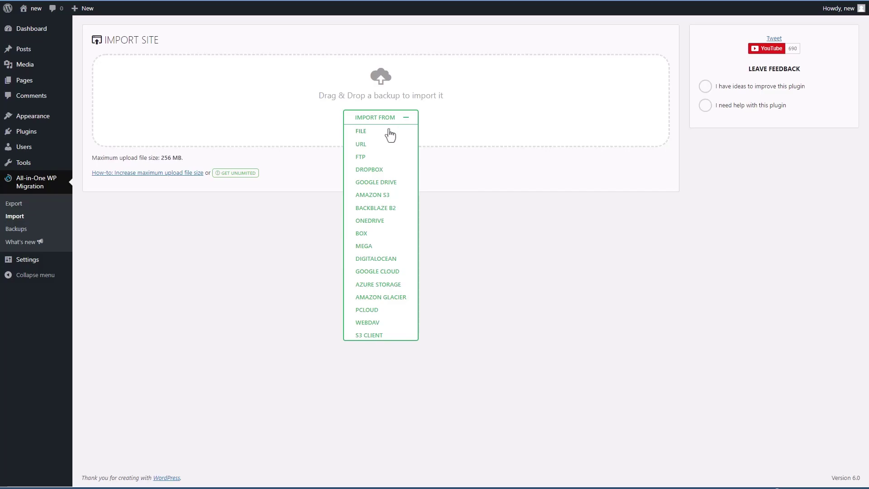
{"action": "left_click", "coordinate": [378, 137]}
{"action": "left_click", "coordinate": [510, 321]}
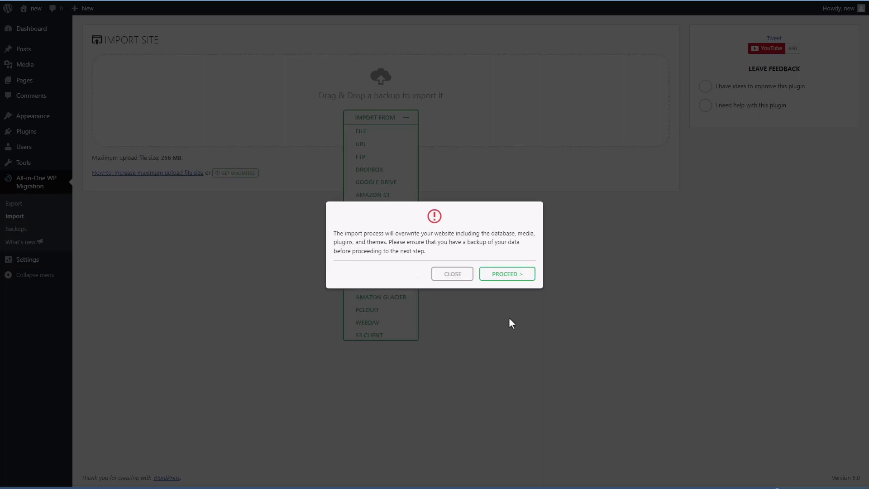
{"action": "left_click", "coordinate": [507, 276]}
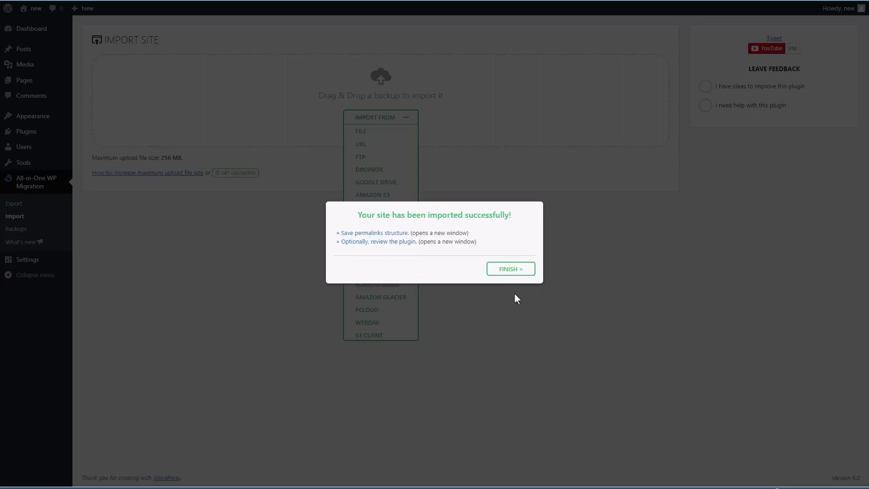
{"action": "left_click", "coordinate": [509, 270]}
- Log back in to the imported site with the account username and password, and save the permalink settings with the Post name structure
{"action": "left_click", "coordinate": [37, 265]}
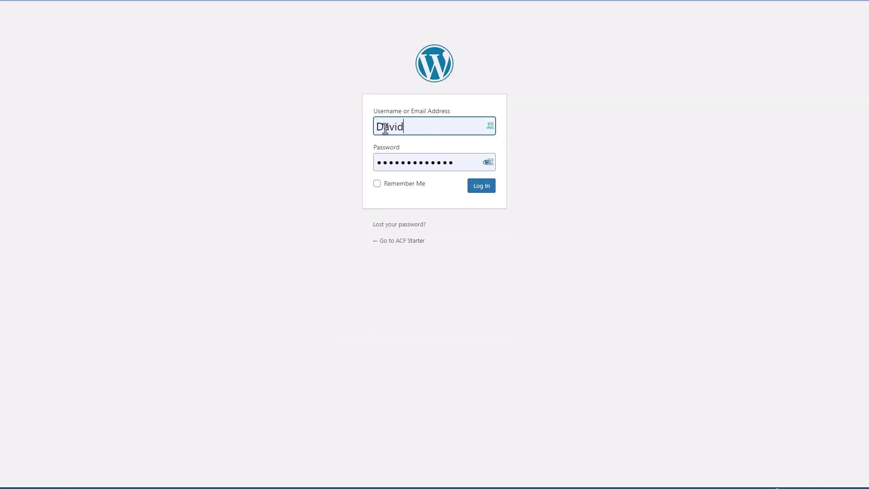
{"action": "left_click", "coordinate": [475, 190]}
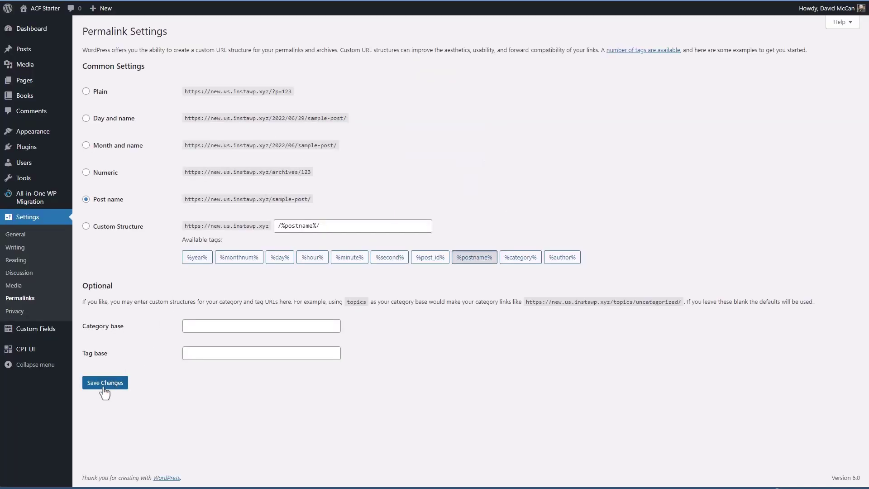
{"action": "left_click", "coordinate": [92, 382]}
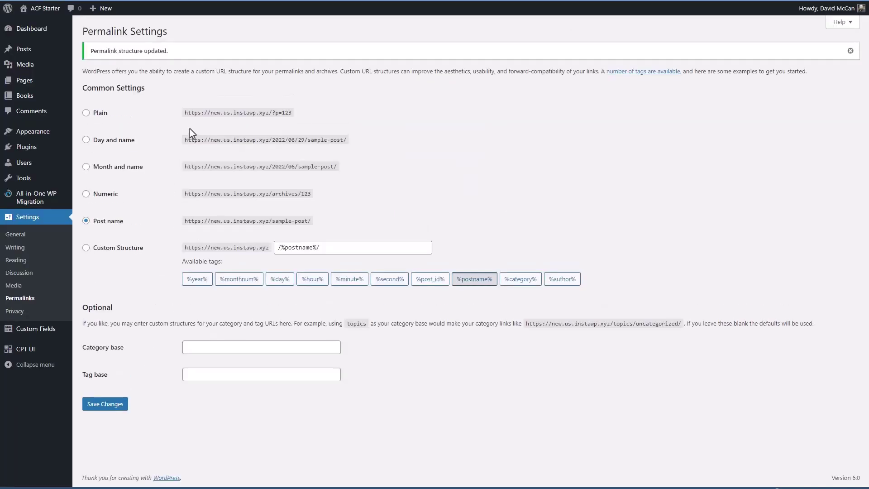
- Deactivate the All-in-One WP Migration plugin on the imported site and delete it, confirming the deletion
{"action": "mouse_move", "coordinate": [45, 13]}
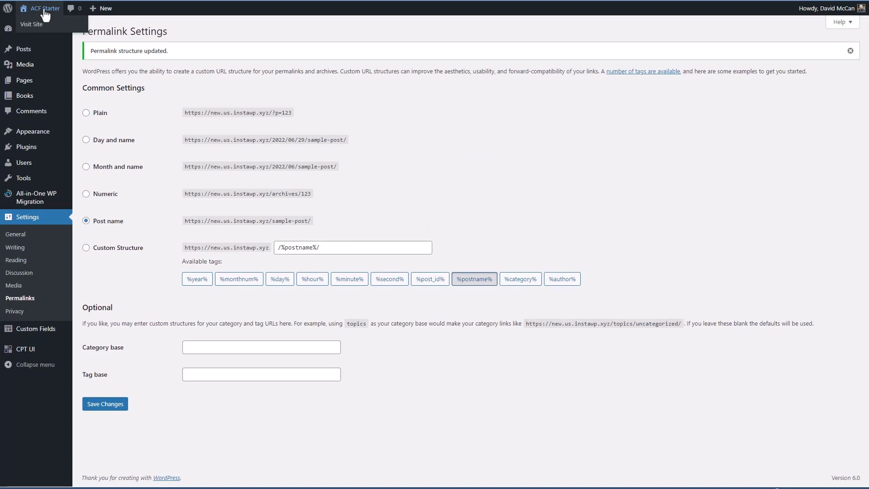
{"action": "left_click", "coordinate": [26, 147]}
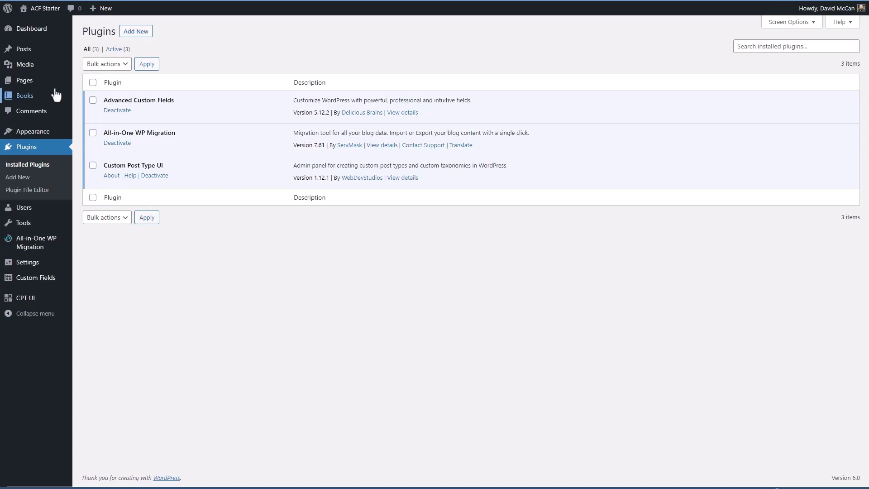
{"action": "mouse_move", "coordinate": [56, 94]}
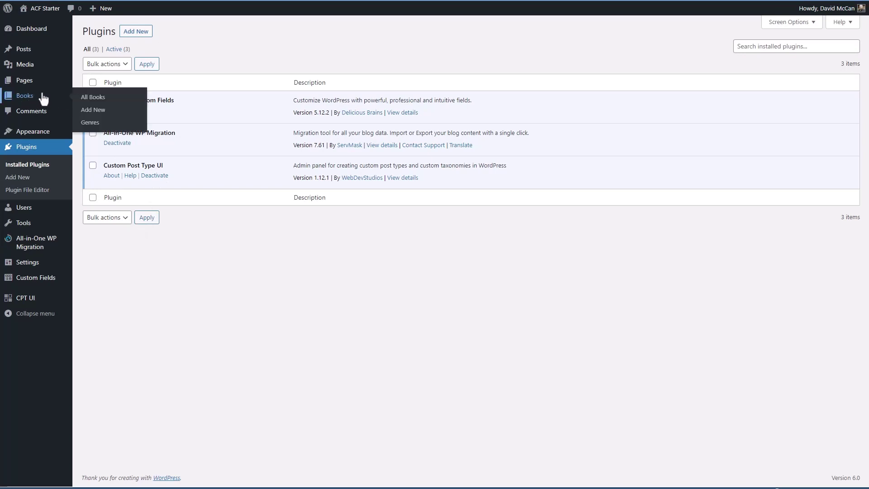
{"action": "left_click", "coordinate": [117, 143]}
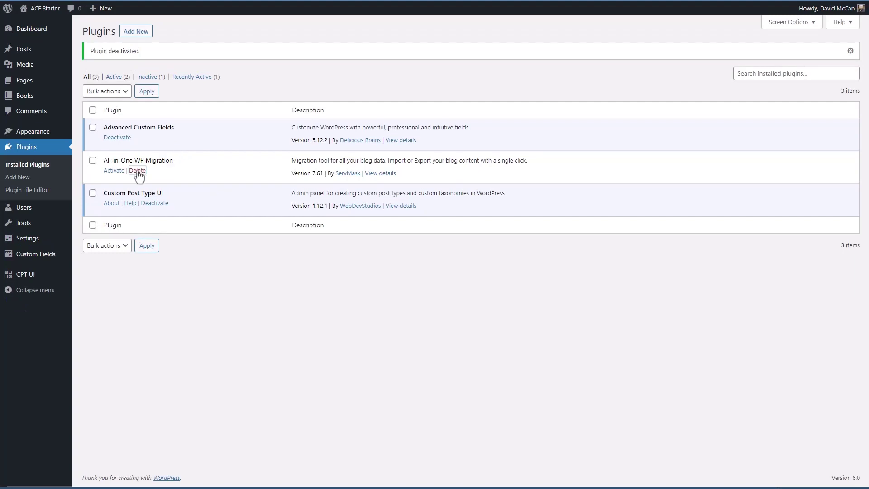
{"action": "left_click", "coordinate": [137, 170]}
{"action": "left_click", "coordinate": [362, 68]}
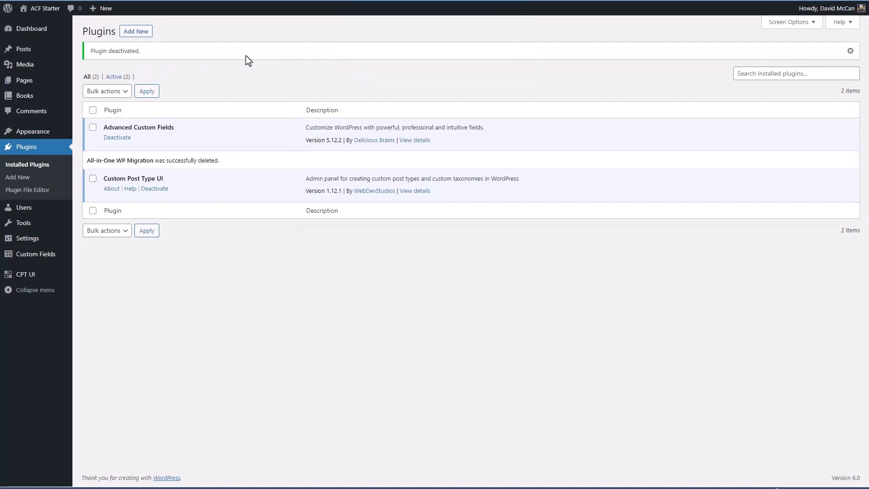
- Visit the imported site's front end and review the home page posts, the Books archive and a single John Grisham book page
{"action": "left_click", "coordinate": [48, 18]}
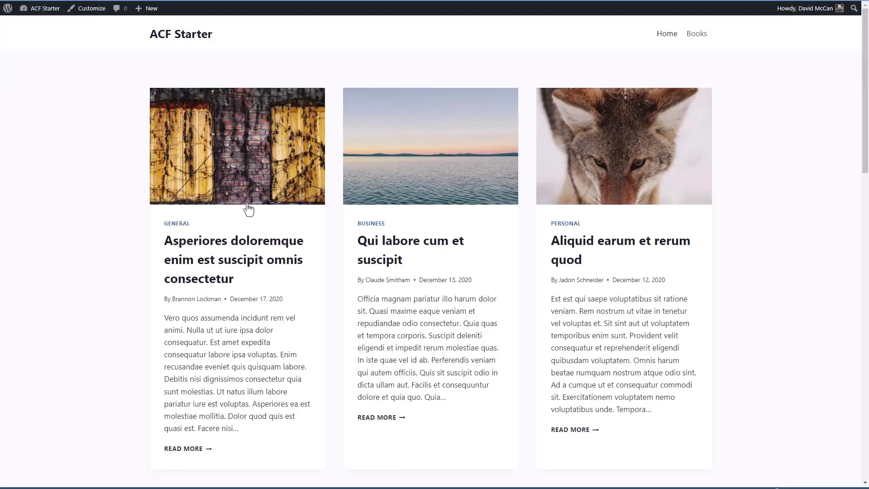
{"action": "scroll", "coordinate": [249, 207], "scroll_direction": "down", "scroll_amount": 5}
{"action": "scroll", "coordinate": [246, 197], "scroll_direction": "up", "scroll_amount": 5}
{"action": "left_click", "coordinate": [696, 34]}
{"action": "left_click", "coordinate": [444, 196]}
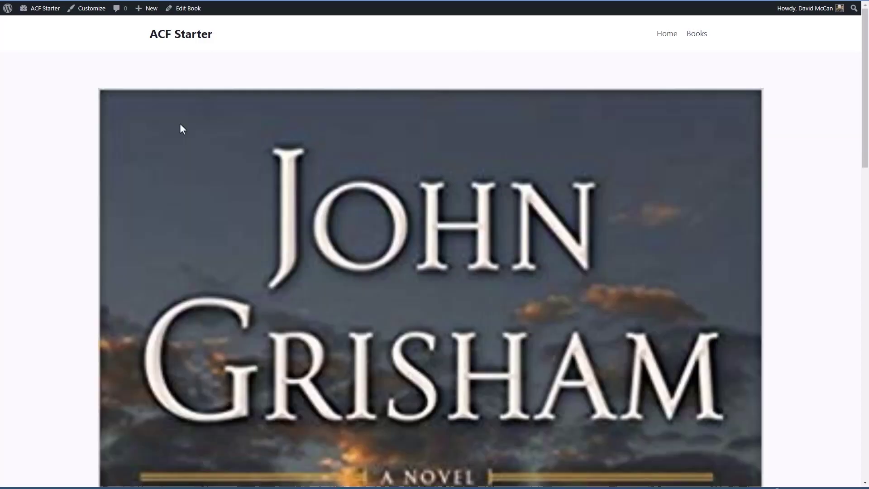
{"action": "scroll", "coordinate": [179, 123], "scroll_direction": "down", "scroll_amount": 6}
{"action": "scroll", "coordinate": [178, 121], "scroll_direction": "down", "scroll_amount": 13}
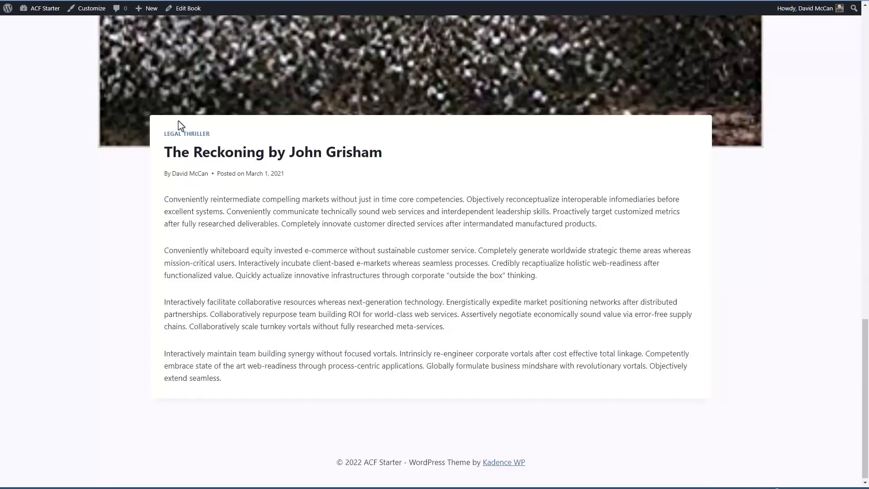
{"action": "scroll", "coordinate": [179, 121], "scroll_direction": "up", "scroll_amount": 13}
{"action": "scroll", "coordinate": [180, 125], "scroll_direction": "up", "scroll_amount": 6}
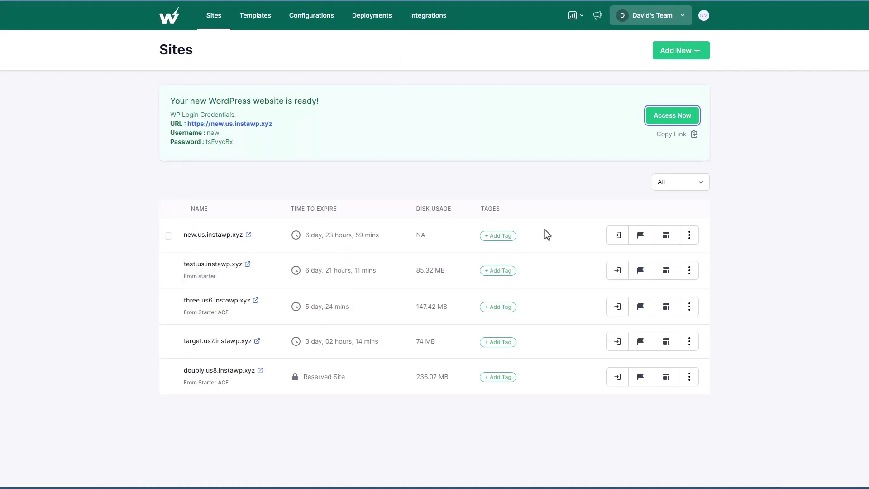
- Save the new.us.instawp.xyz site in InstaWP as a private template named "New Starter Site" with the description "ACF and CPT-UI"
{"action": "left_click", "coordinate": [666, 237]}
{"action": "type", "text": "New Starter Site"}
{"action": "left_click", "coordinate": [381, 222]}
{"action": "type", "text": "ACF and CPT-UI"}
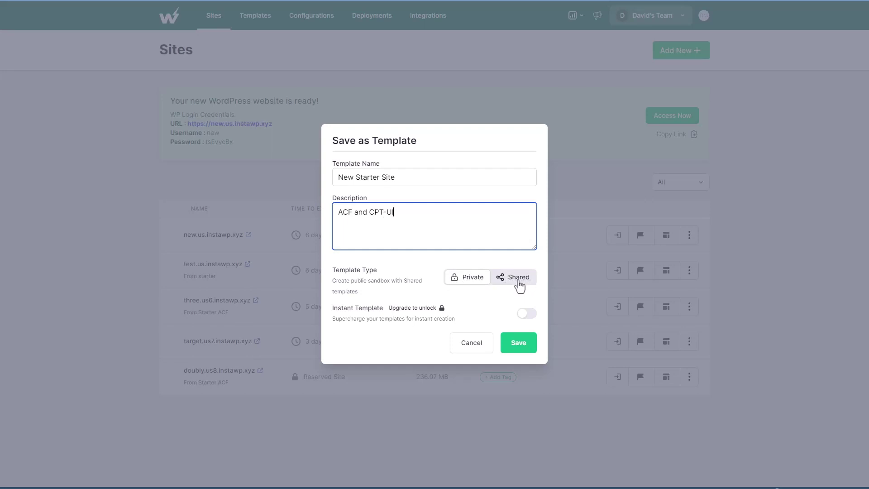
{"action": "left_click", "coordinate": [518, 343]}
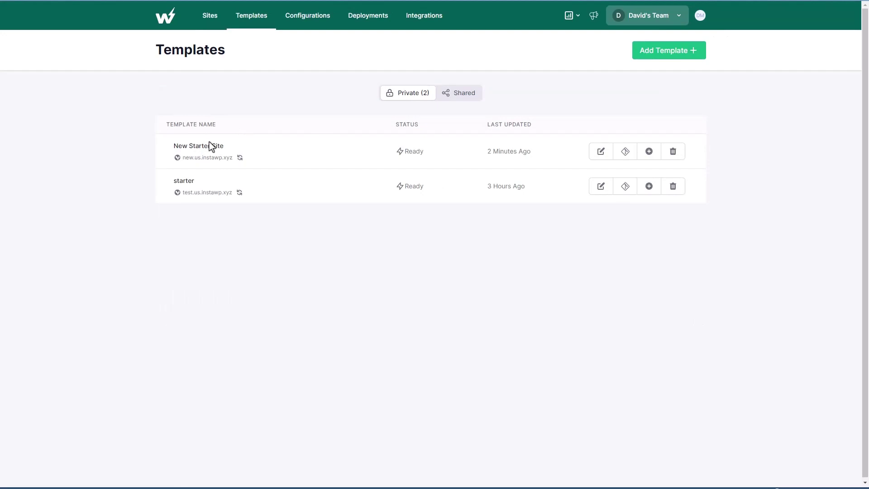
- Create a temporary site named "acfbooks" from the New Starter Site template
{"action": "left_click", "coordinate": [648, 152]}
{"action": "type", "text": "acfbooks"}
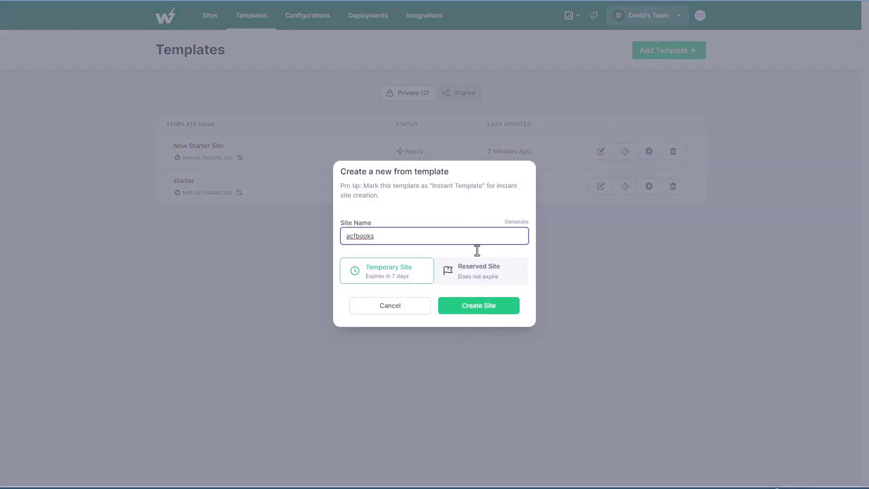
{"action": "left_click", "coordinate": [471, 312]}
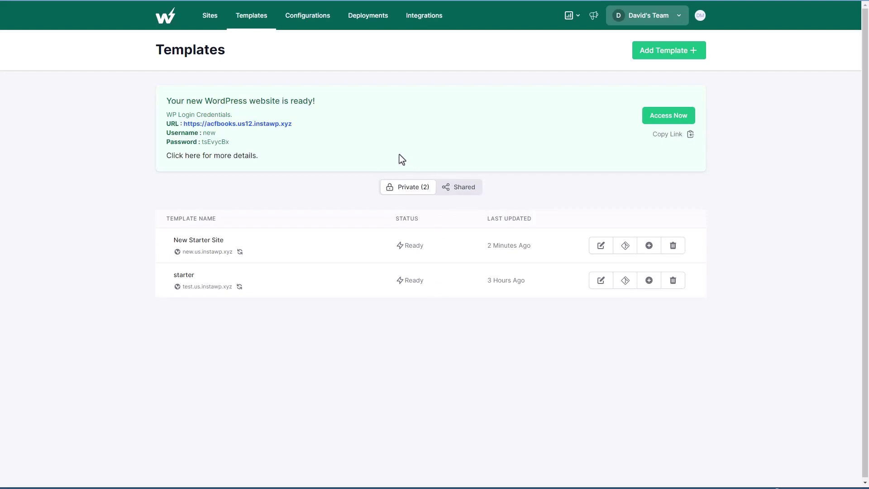
- Log in to the acfbooks site's WordPress admin with the saved username and password, and visit its front end
{"action": "left_click", "coordinate": [210, 17]}
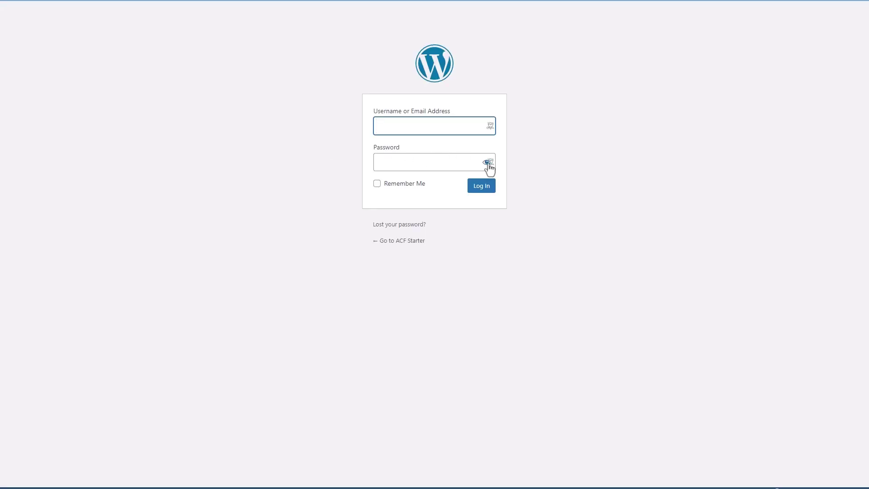
{"action": "left_click", "coordinate": [462, 128]}
{"action": "left_click", "coordinate": [438, 151]}
{"action": "left_click", "coordinate": [480, 185]}
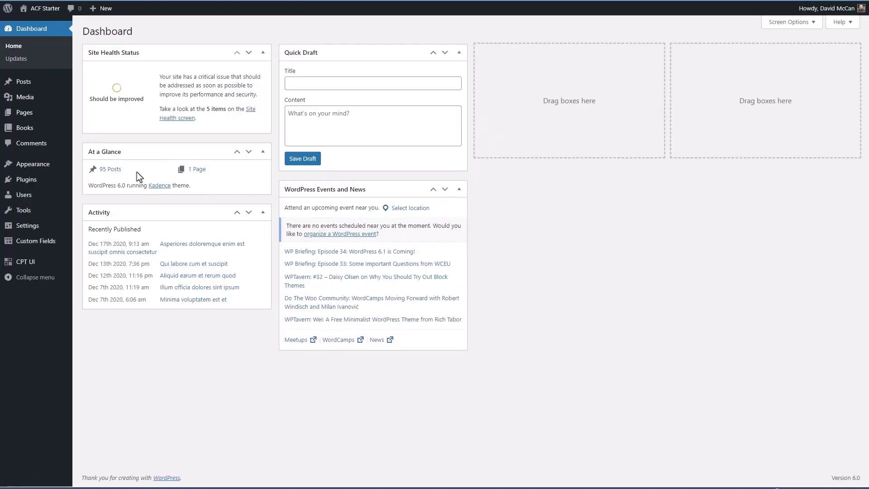
{"action": "left_click", "coordinate": [45, 9]}
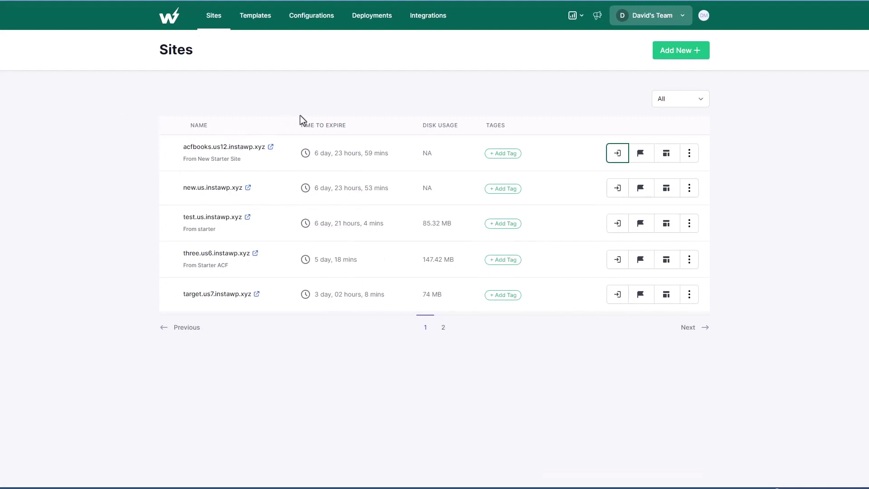
- Delete the acfbooks.us12.instawp.xyz site from the InstaWP sites list and confirm its removal from the server
{"action": "left_click", "coordinate": [690, 157]}
{"action": "mouse_move", "coordinate": [652, 226]}
{"action": "left_click", "coordinate": [629, 240]}
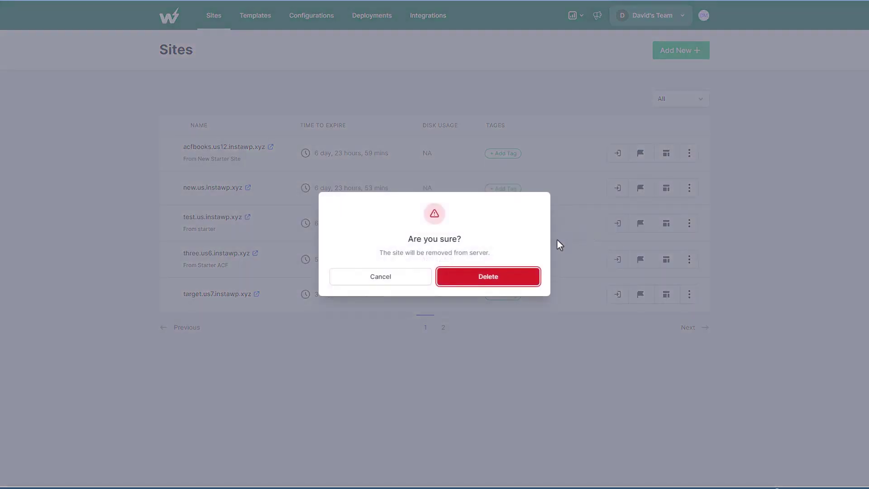
{"action": "left_click", "coordinate": [481, 277]}
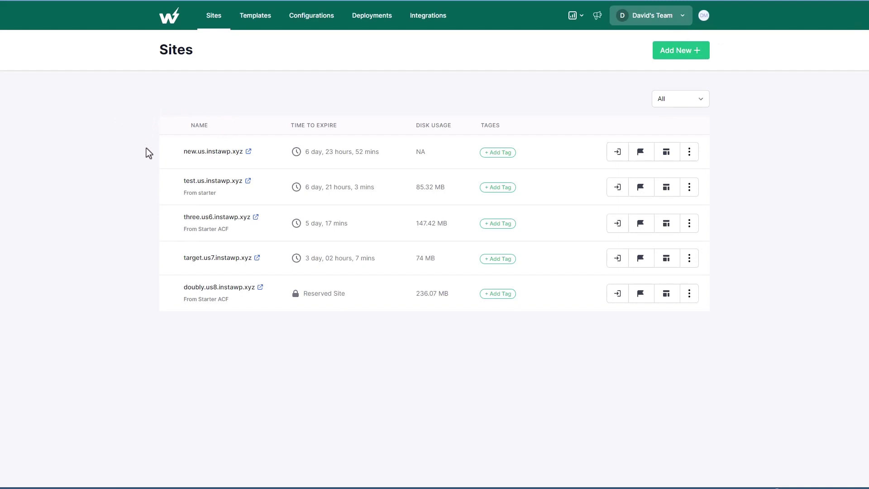
- Open the database editor for new.us.instawp.xyz, and view the site's access log
{"action": "mouse_move", "coordinate": [204, 154]}
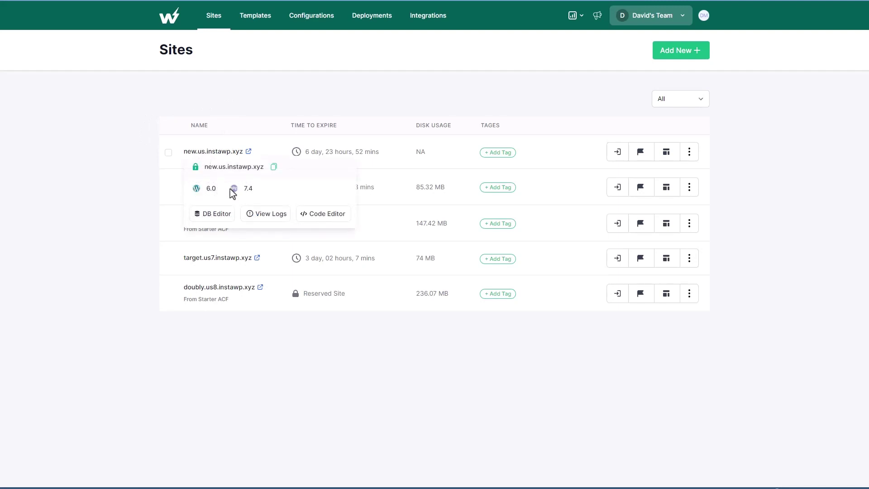
{"action": "left_click", "coordinate": [218, 219]}
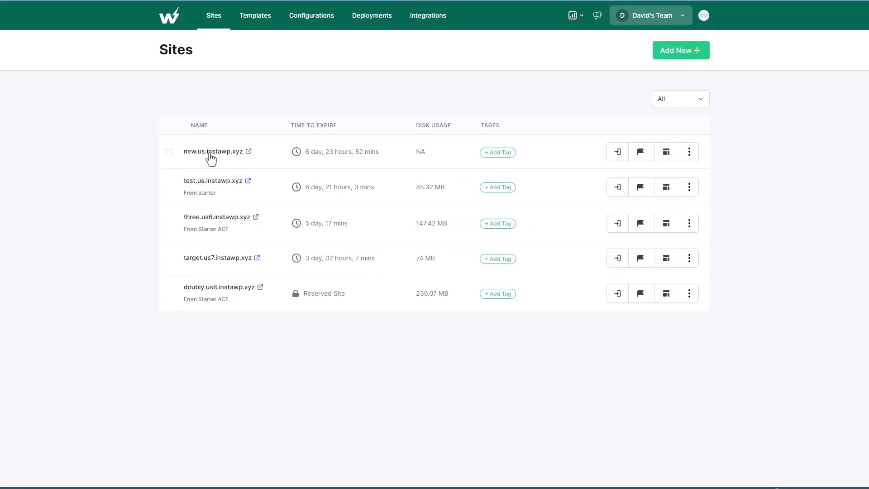
{"action": "mouse_move", "coordinate": [211, 159]}
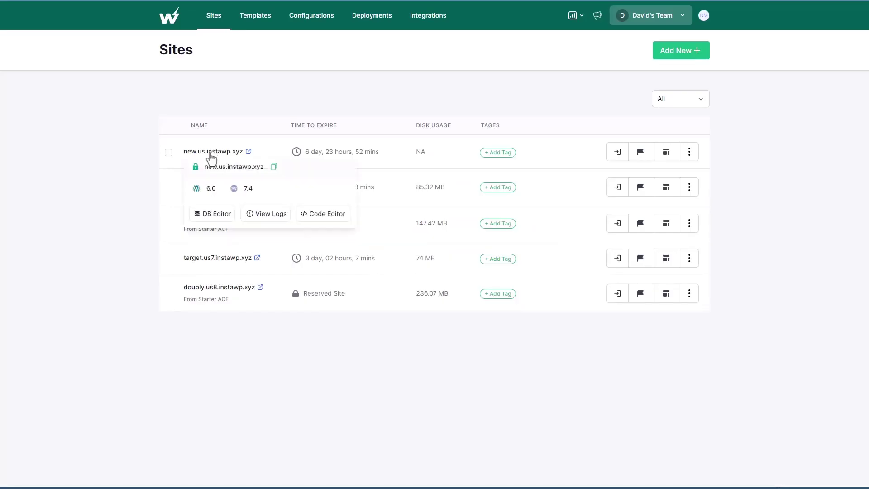
{"action": "left_click", "coordinate": [262, 214]}
{"action": "left_click", "coordinate": [128, 42]}
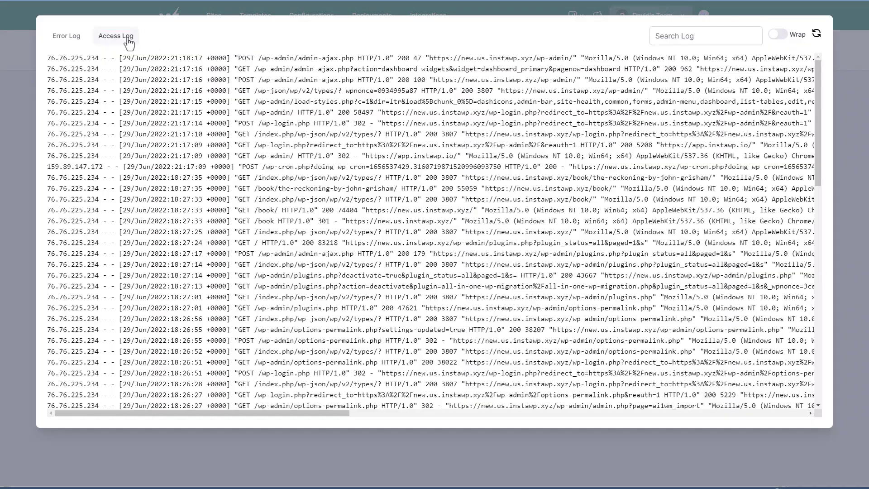
{"action": "key", "text": "Escape"}
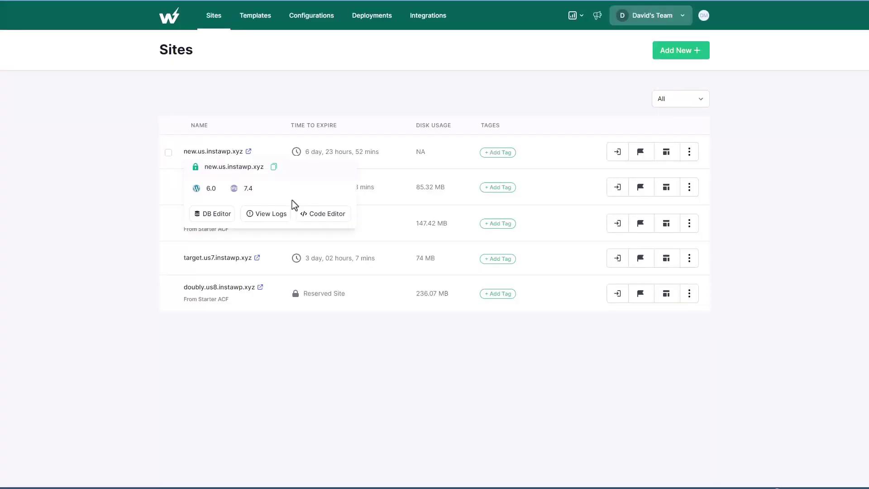
- Open the code editor for new.us.instawp.xyz and bring up the file options for wp-config-sample.php
{"action": "left_click", "coordinate": [319, 216]}
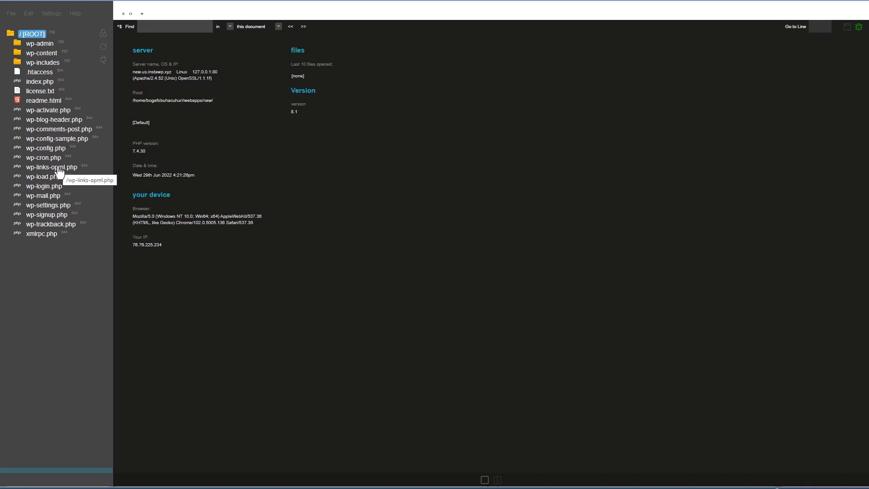
{"action": "left_click", "coordinate": [77, 138]}
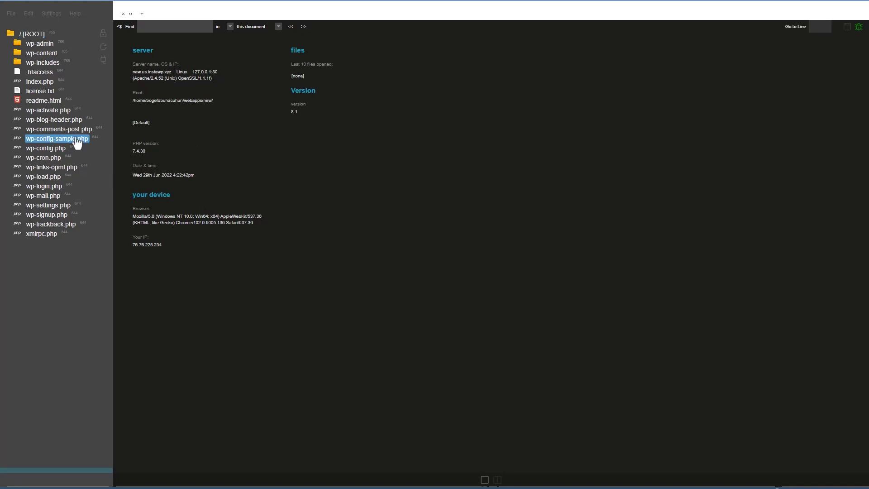
{"action": "right_click", "coordinate": [77, 140]}
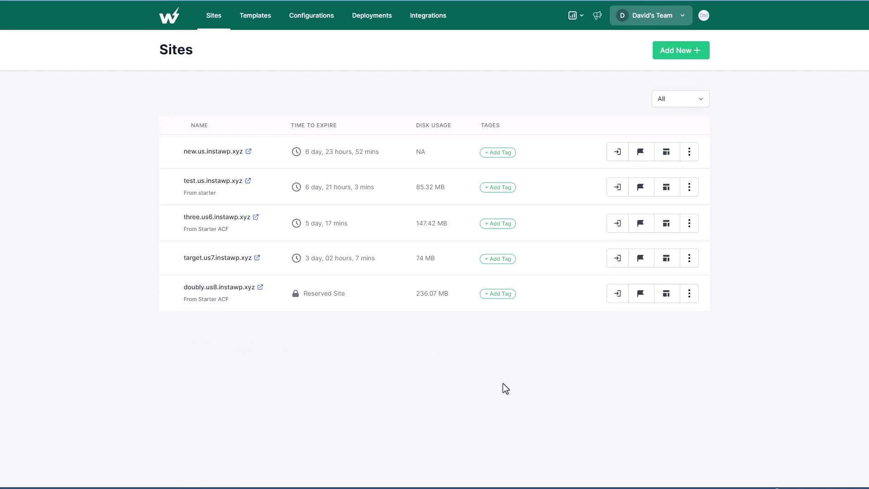
- Switch to Laragon and look through the local sites in its www list
{"action": "left_click", "coordinate": [784, 487]}
{"action": "right_click", "coordinate": [783, 484]}
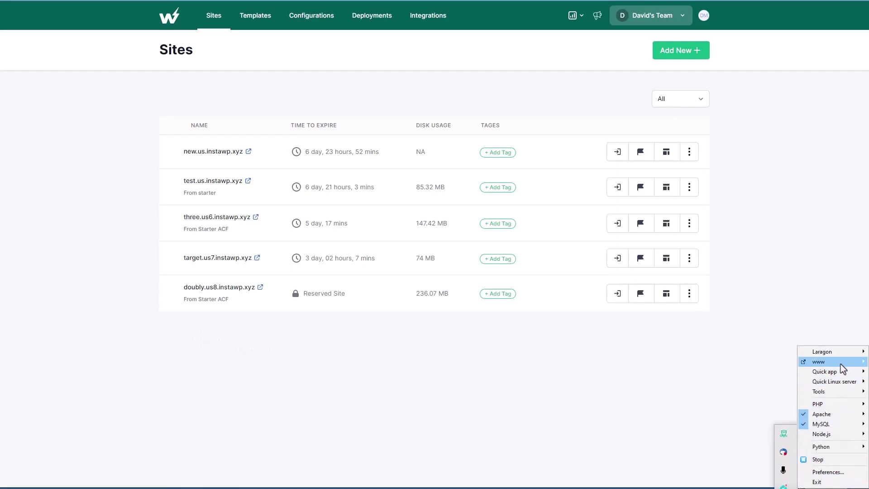
{"action": "mouse_move", "coordinate": [840, 362]}
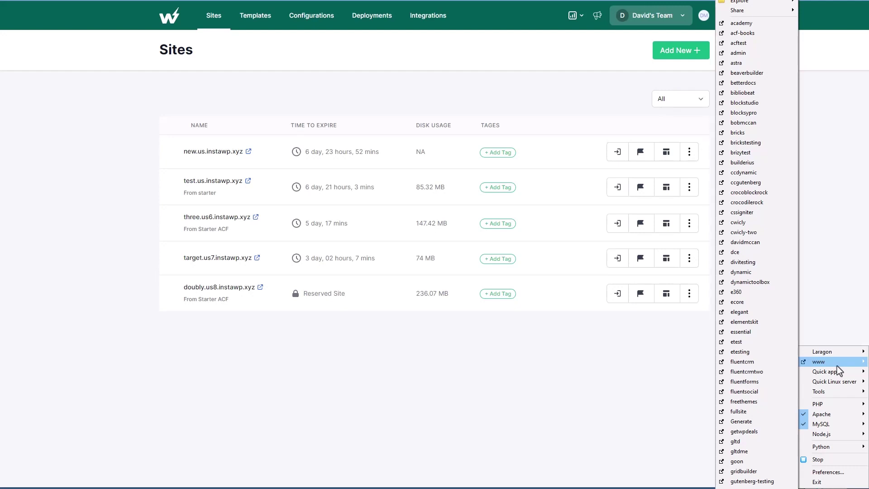
{"action": "left_click", "coordinate": [551, 343]}
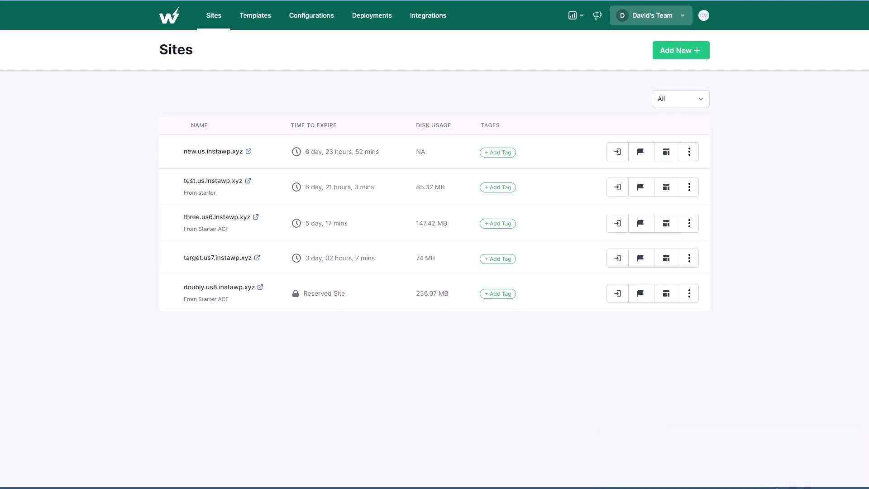
{"action": "left_click", "coordinate": [810, 488]}
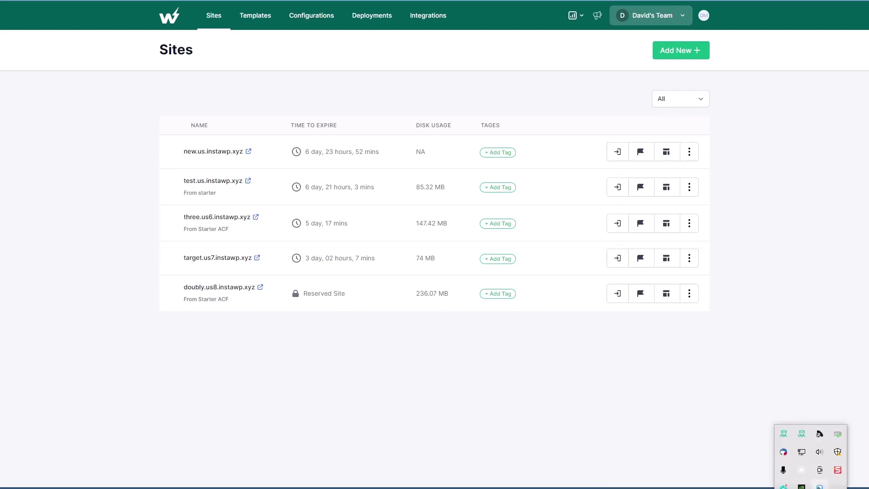
{"action": "right_click", "coordinate": [819, 487]}
{"action": "mouse_move", "coordinate": [811, 361]}
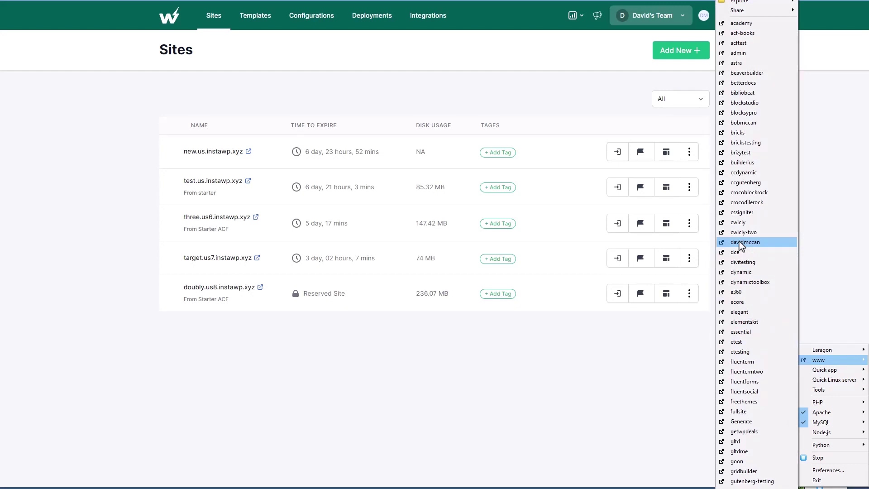
{"action": "left_click", "coordinate": [570, 350]}
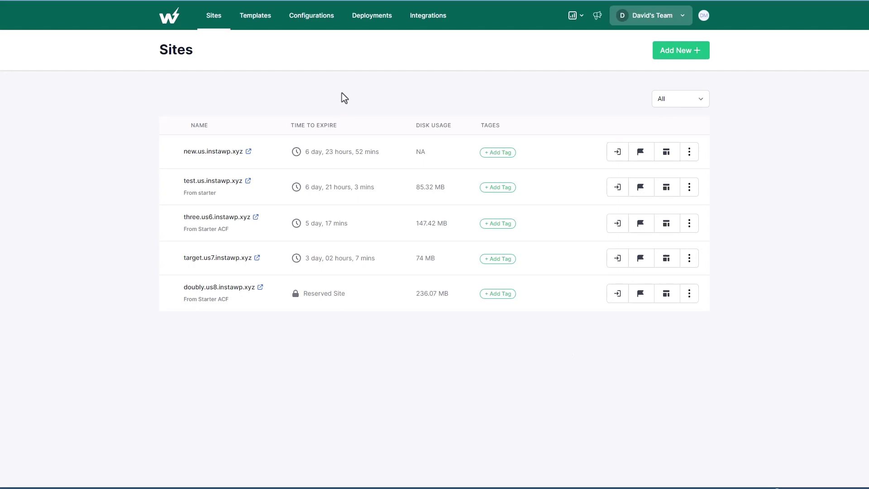
- Open the Getting Started tutorial in the InstaWP Docs
{"action": "left_click", "coordinate": [364, 15]}
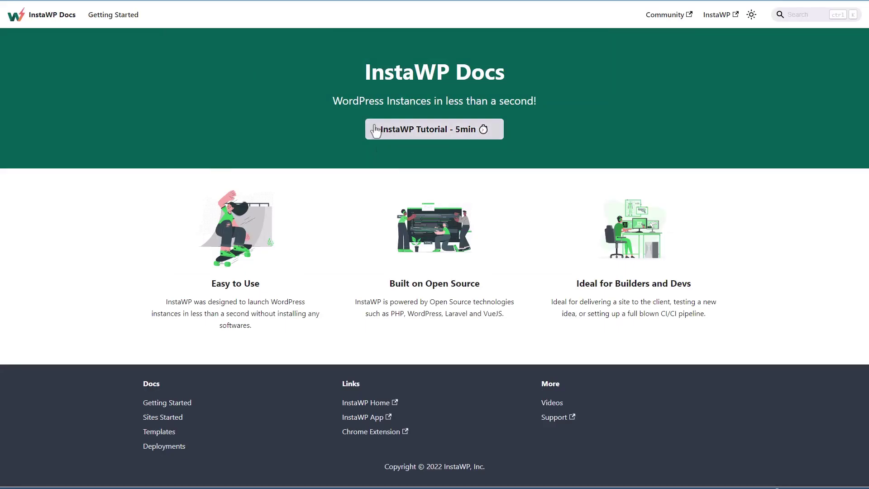
{"action": "left_click", "coordinate": [419, 131]}
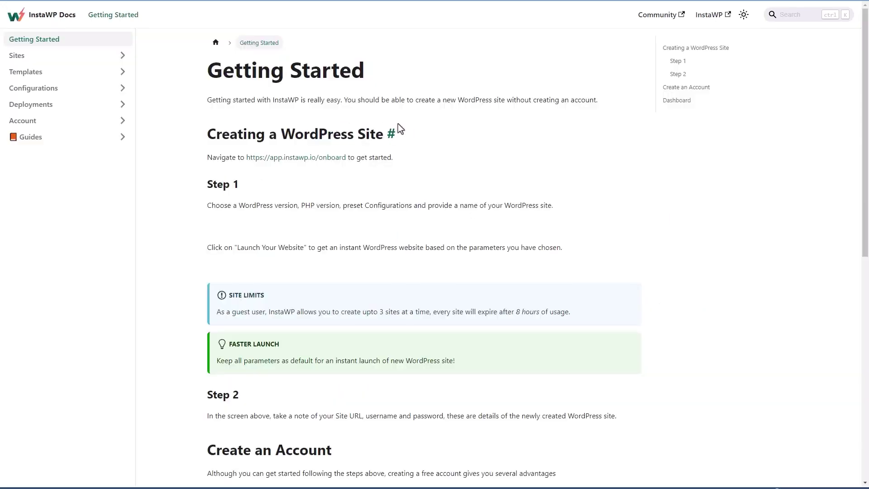